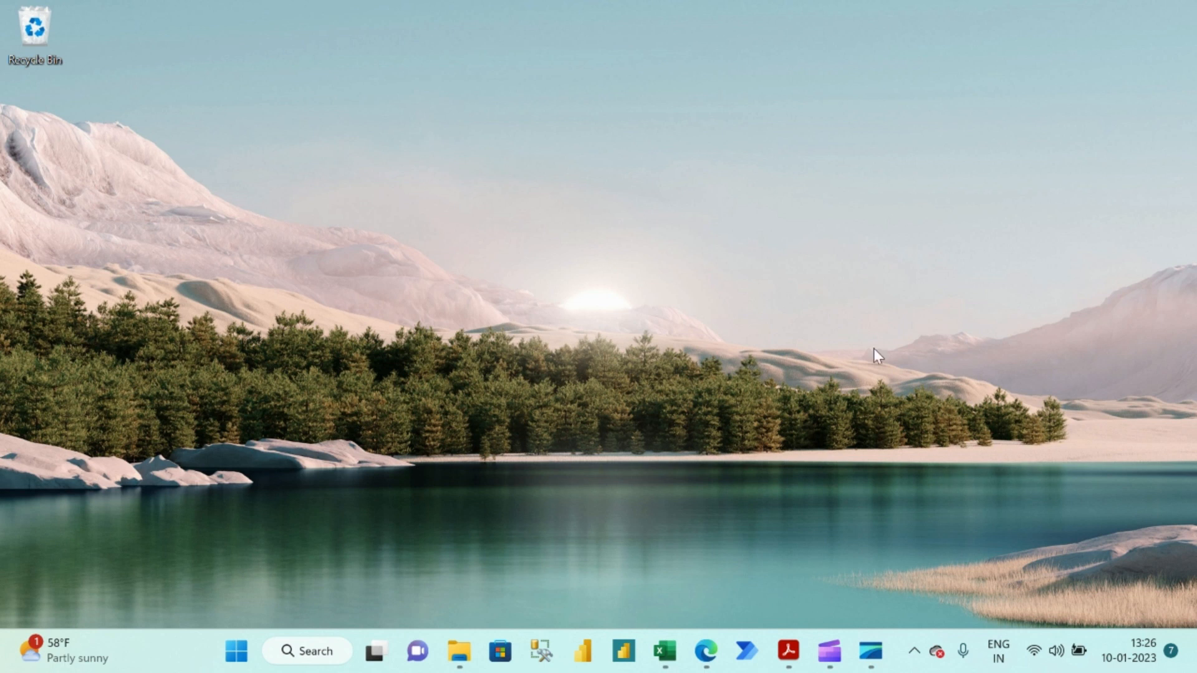
Switch to the global_superstore_2016.xlsx workbook in Excel and turn off the header filters on the Orders sheet.
click(665, 651)
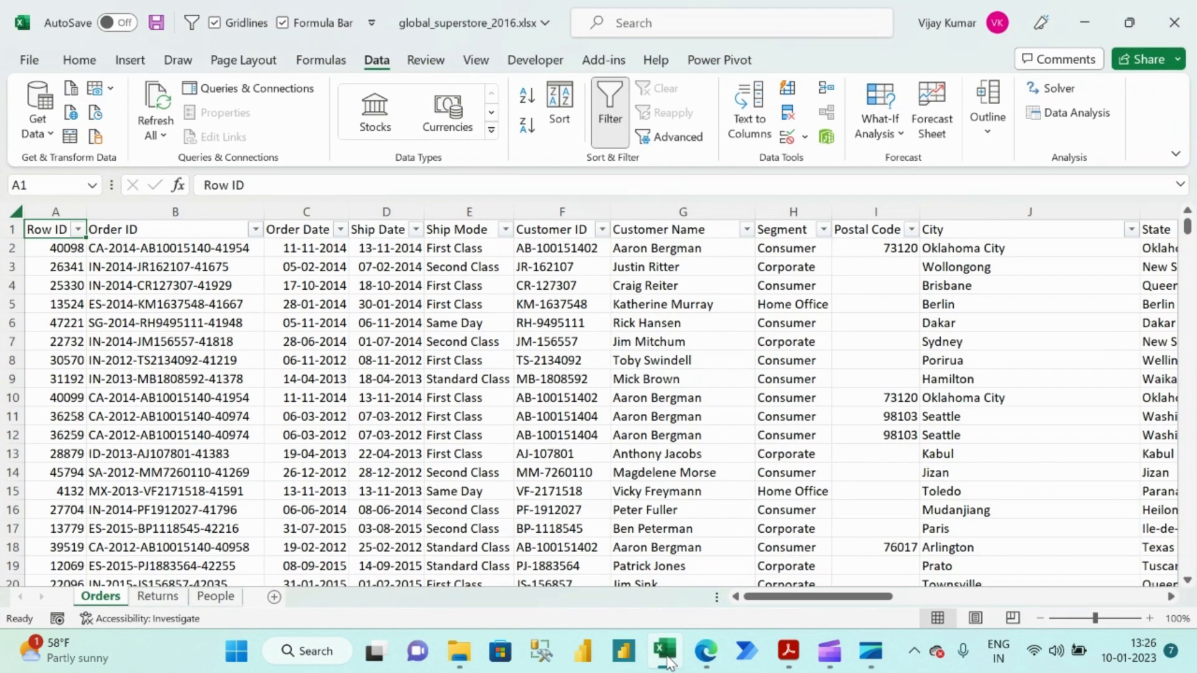
key(ctrl+shift+l)
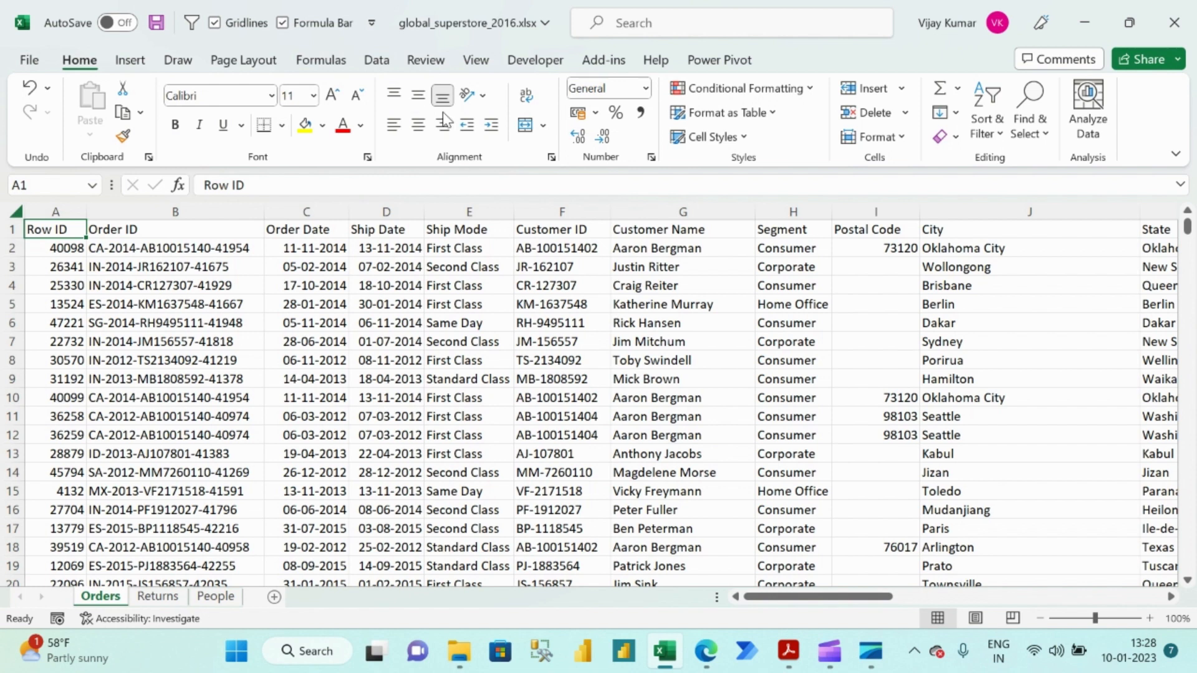
Turn on header filters for the Orders data and show only First Class rows in the Ship Mode column.
click(374, 64)
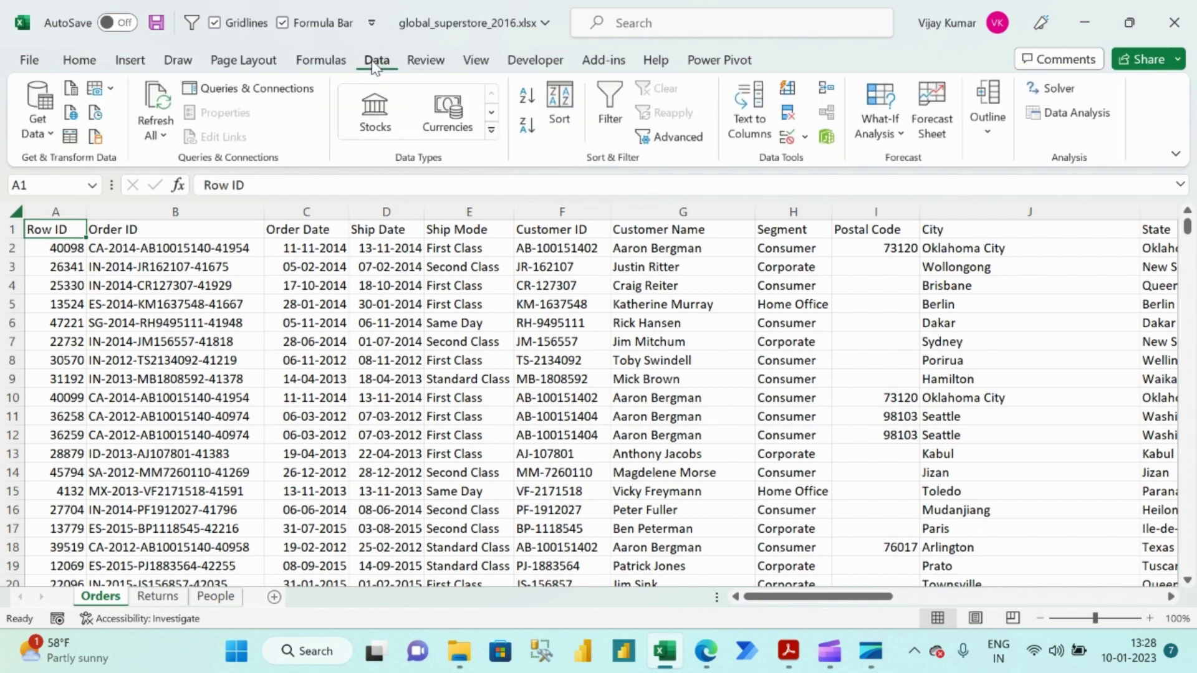
click(608, 102)
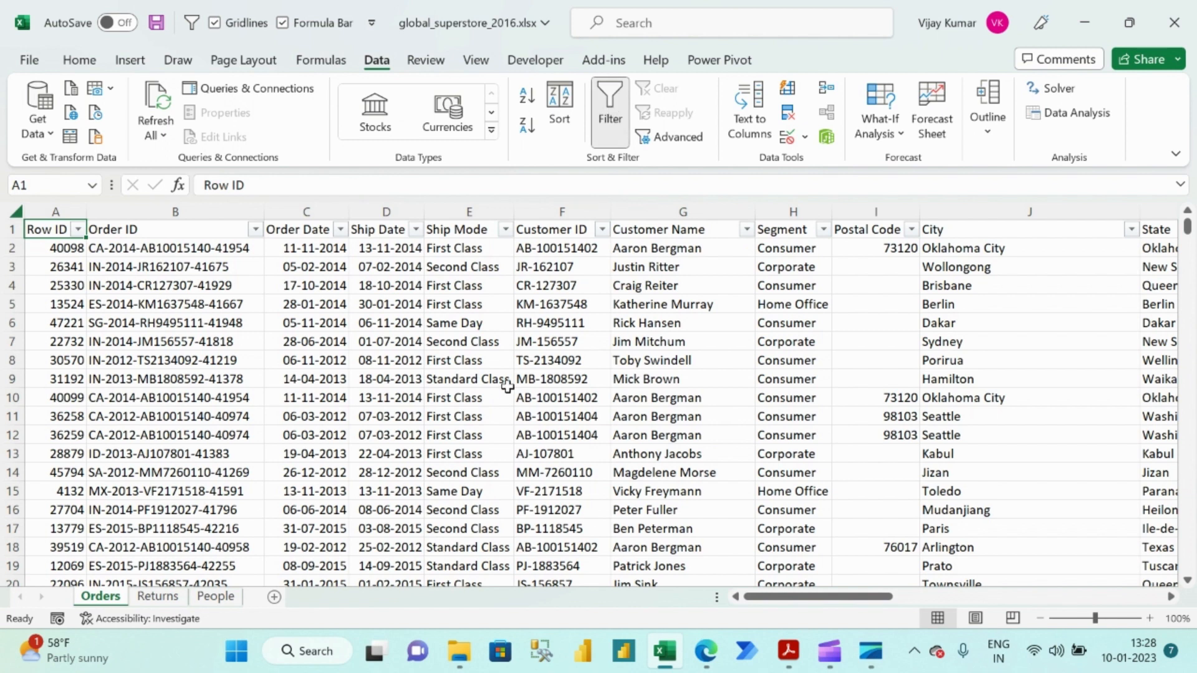
click(506, 231)
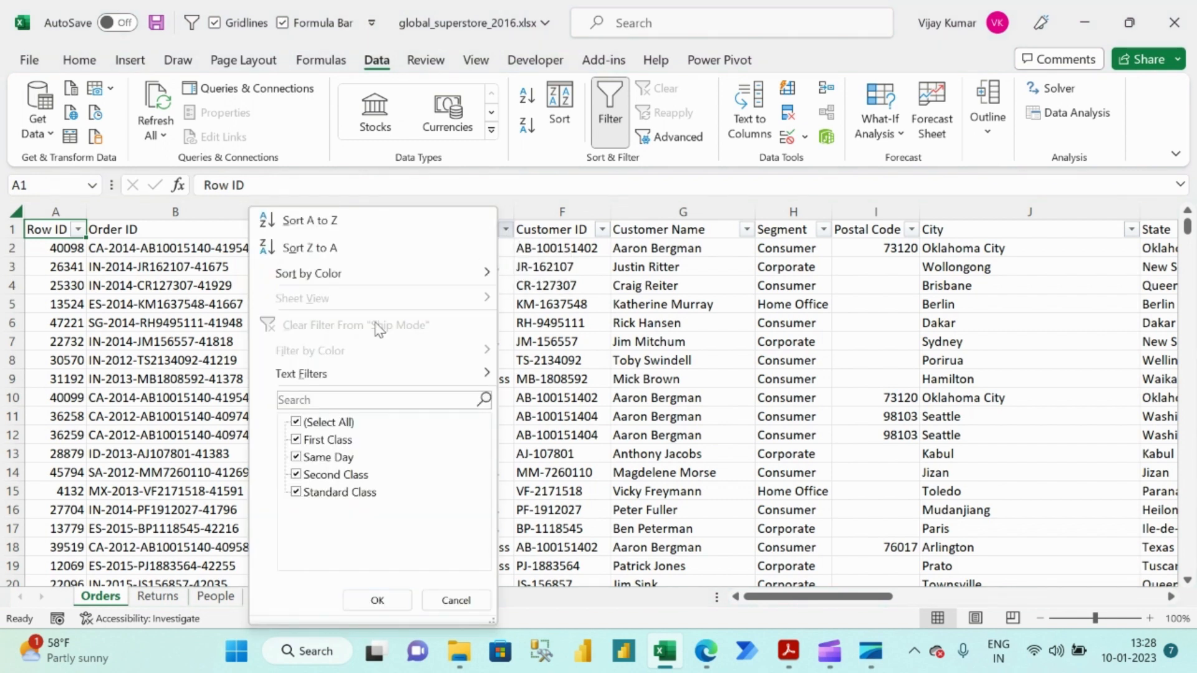
click(297, 424)
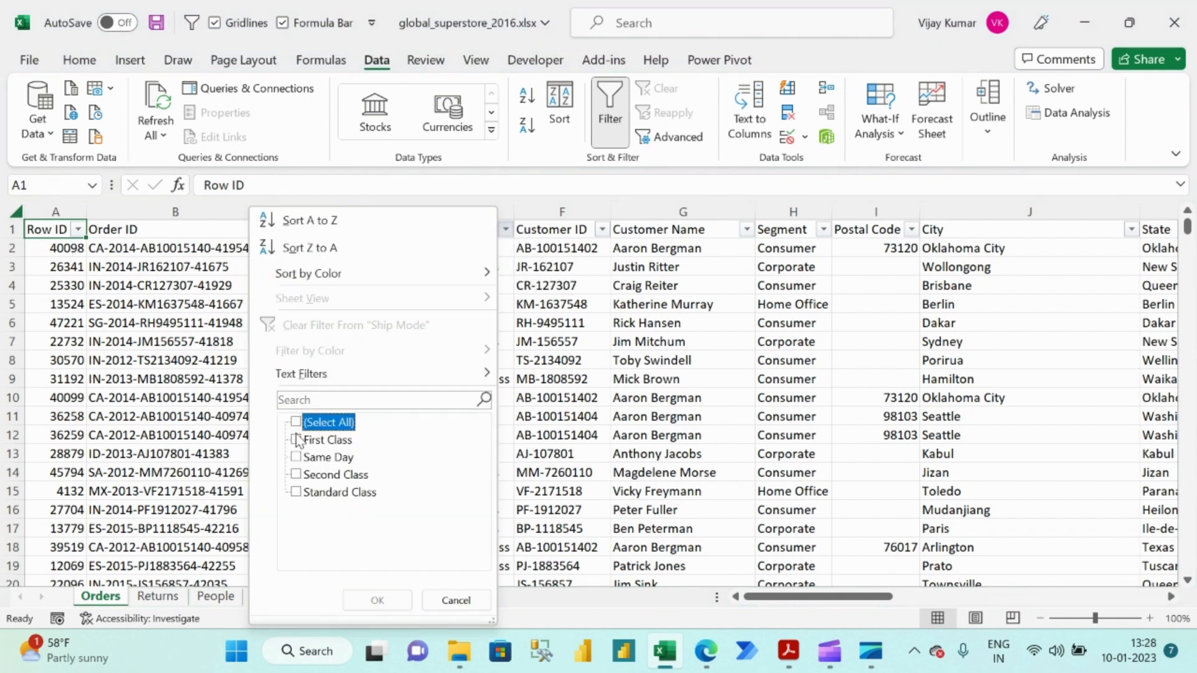
click(296, 440)
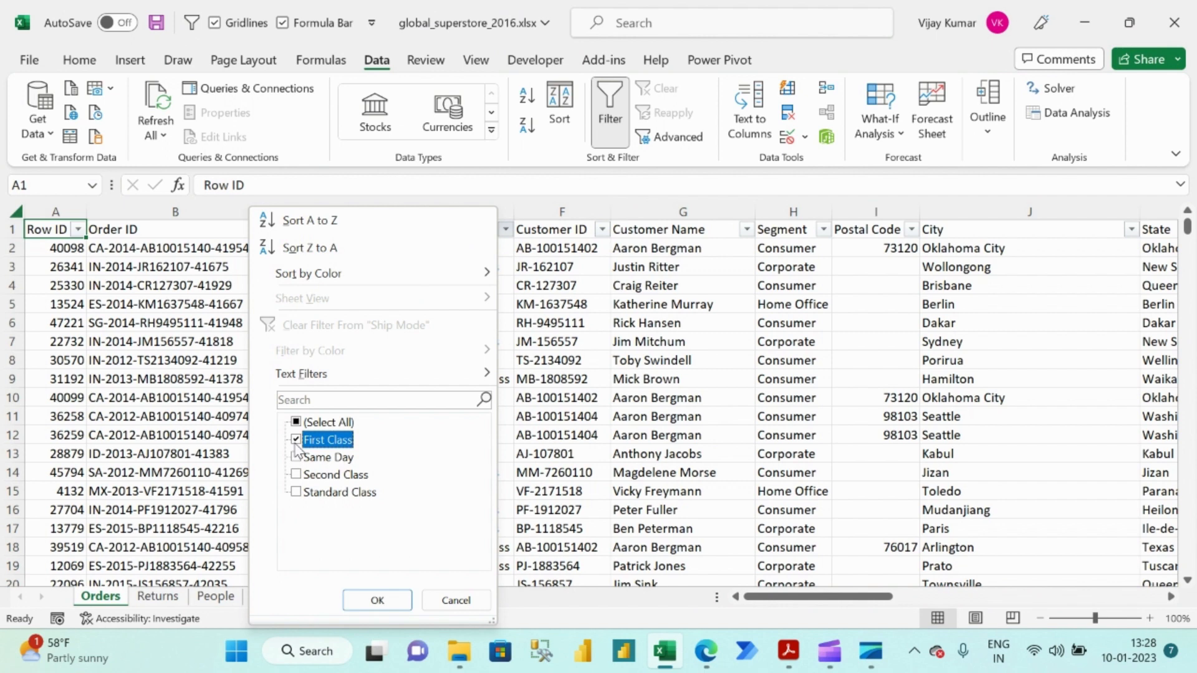
click(377, 600)
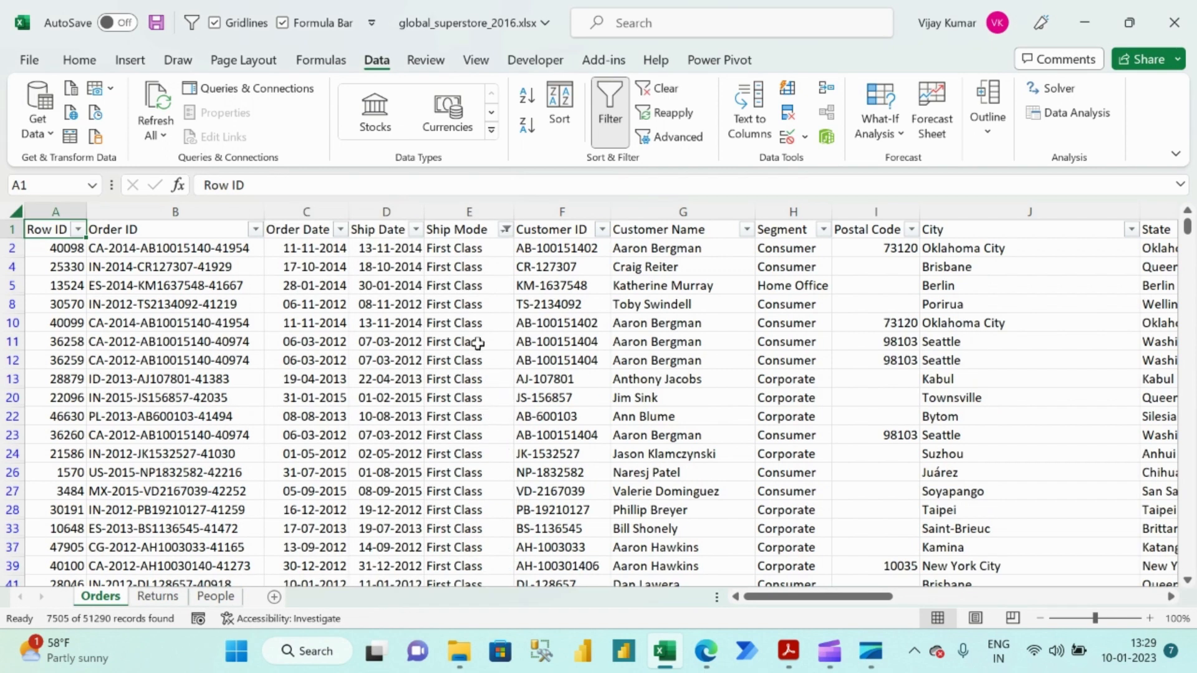
Remove the header filters from the Orders data to show all rows again.
key(alt+d)
key(f)
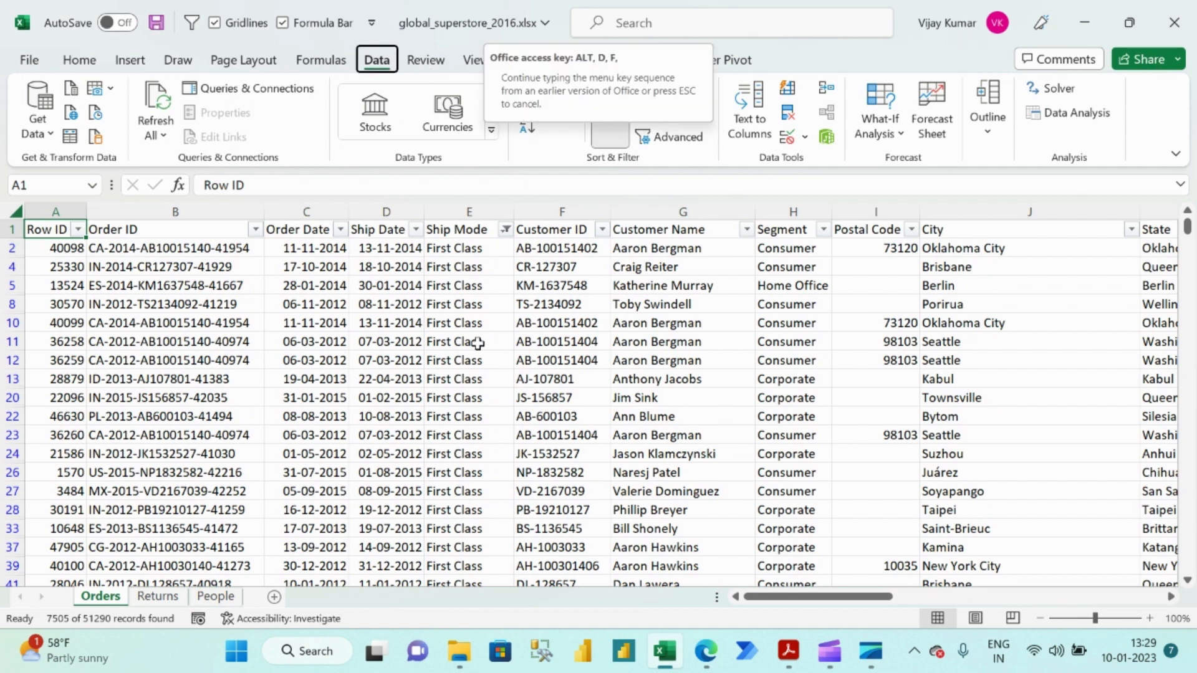
key(f)
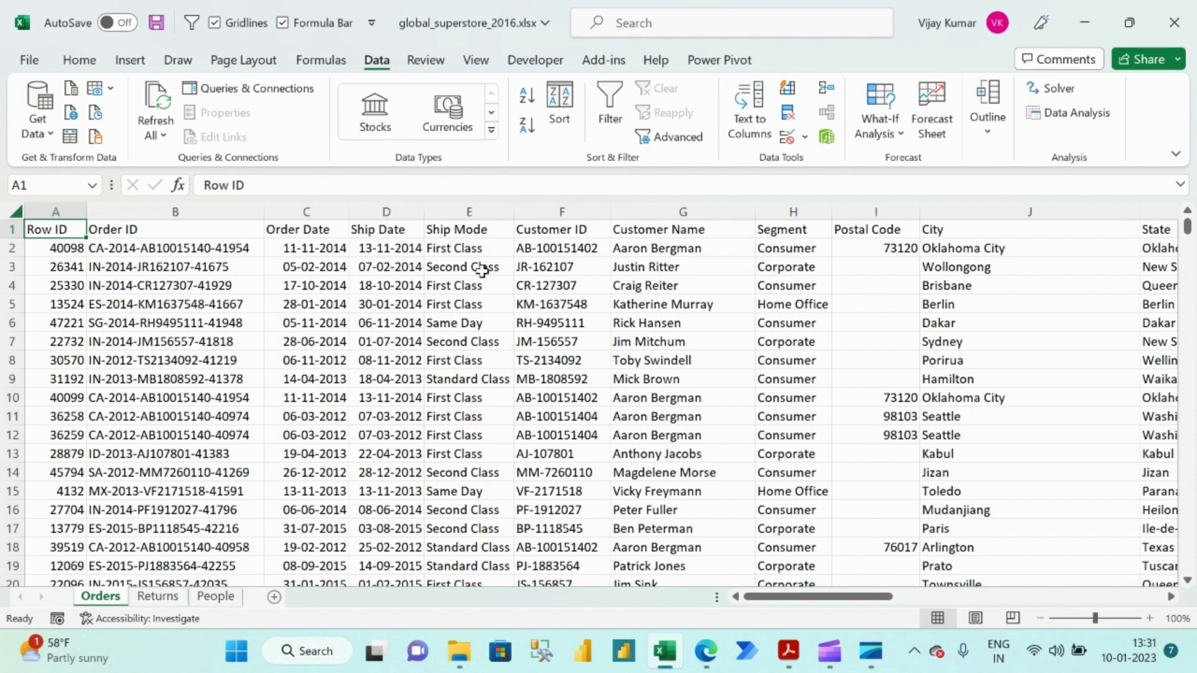
Filter the Orders data to the First Class ship mode again, then turn the filters off.
key(ctrl+shift+l)
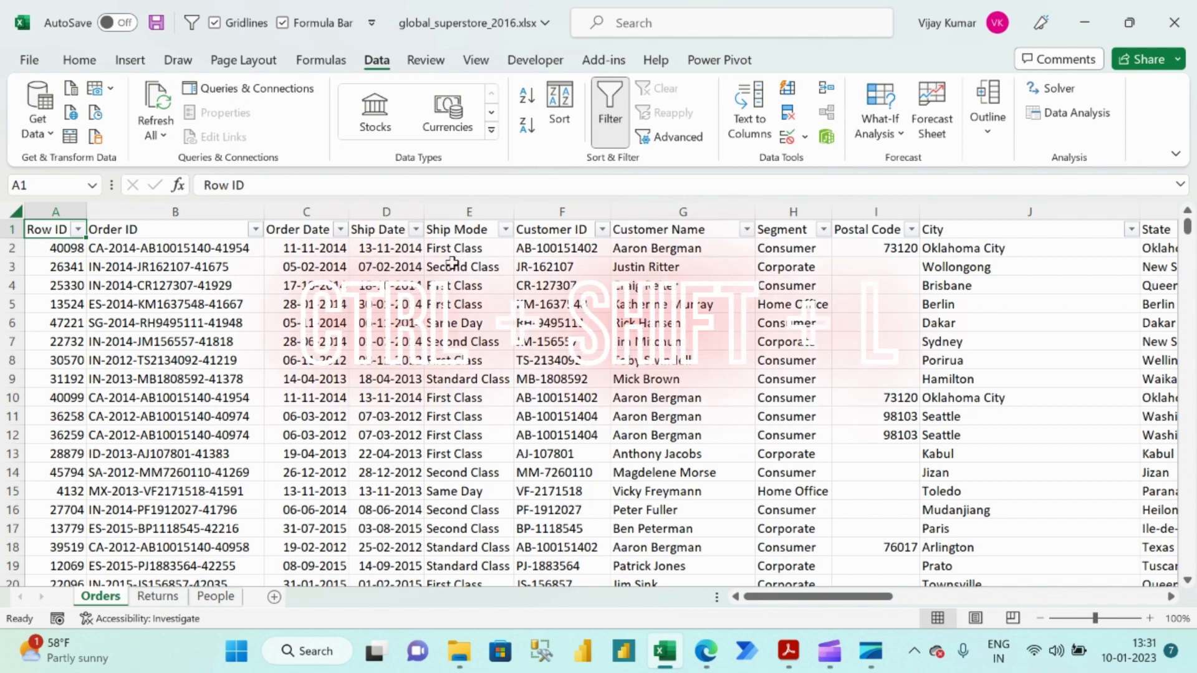
click(505, 229)
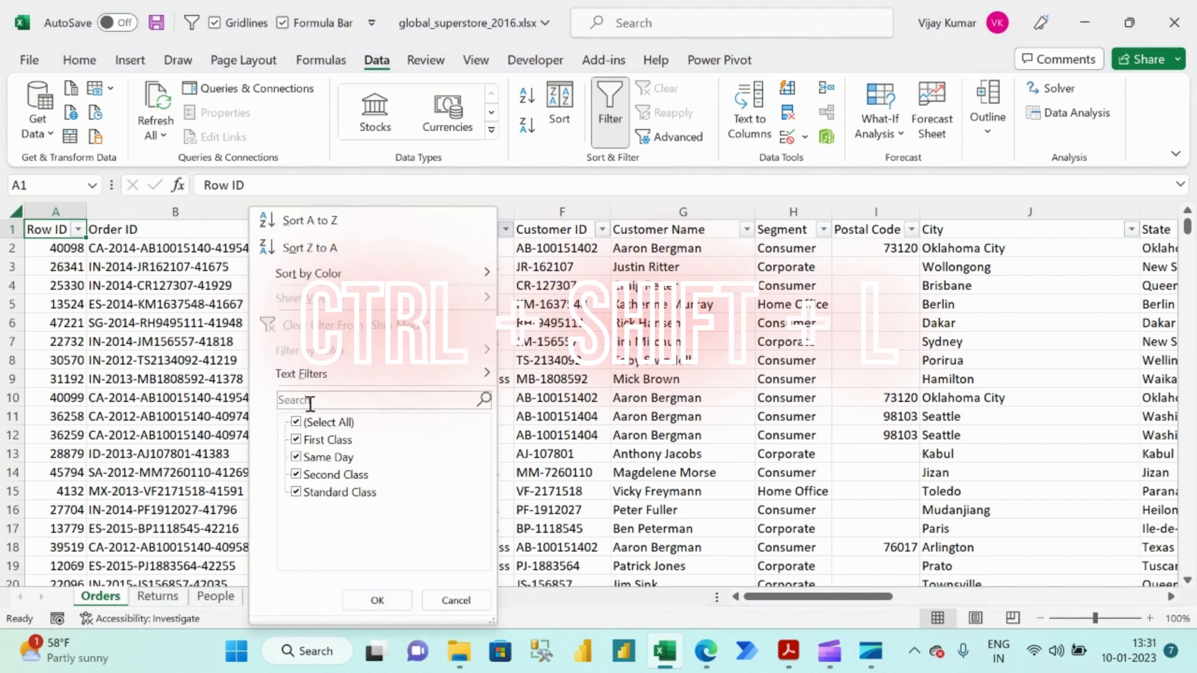
click(296, 423)
click(296, 439)
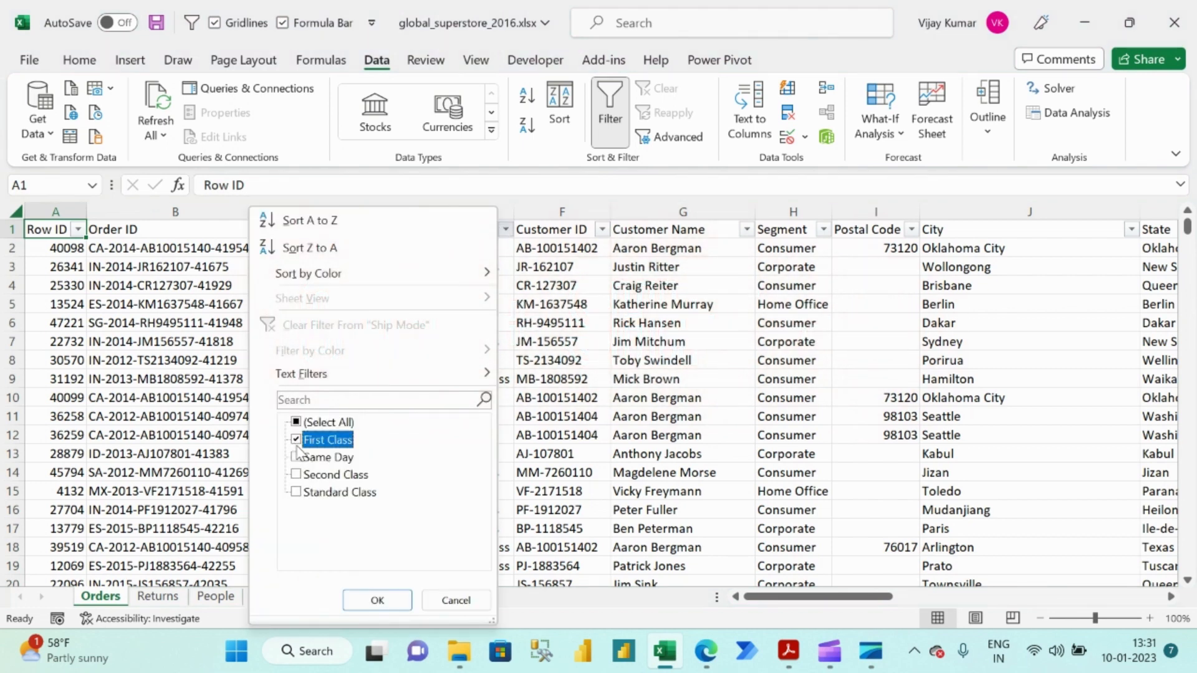
click(376, 601)
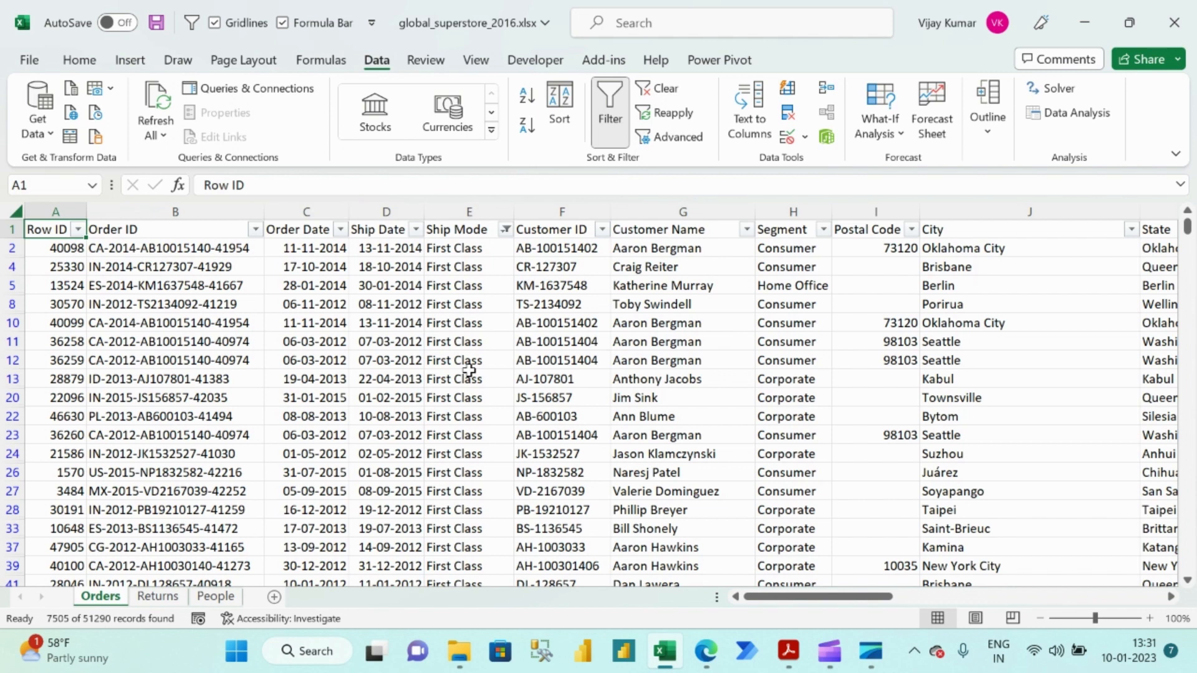
key(ctrl+shift+l)
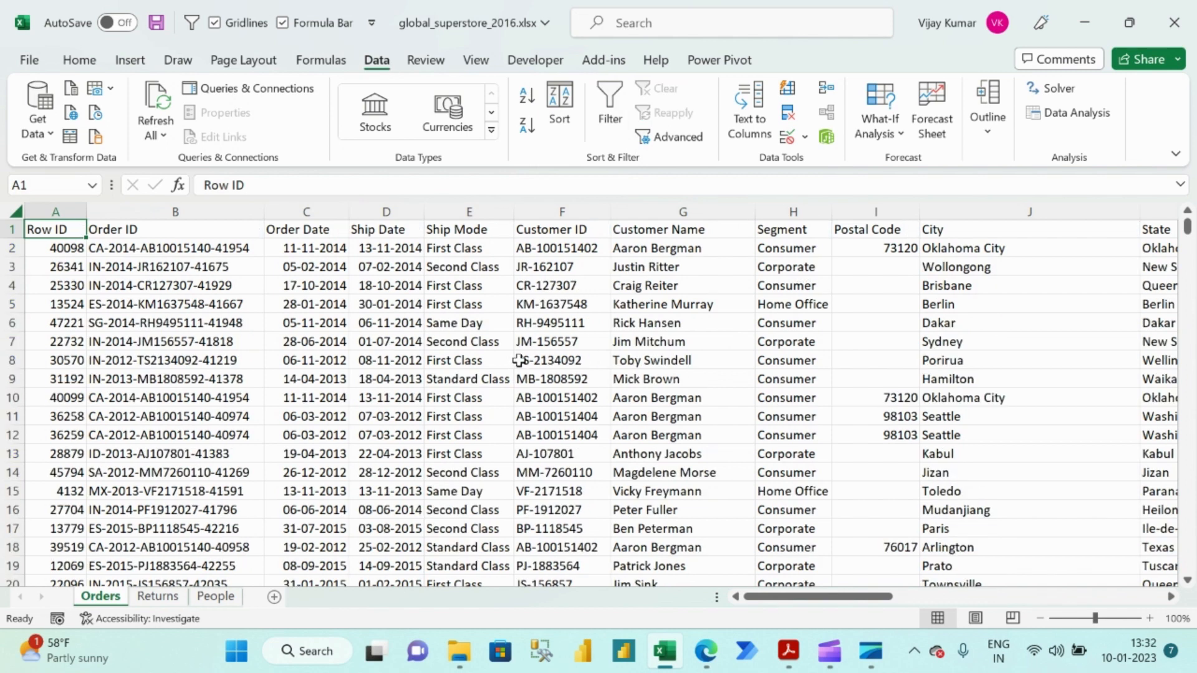
AutoFilter the Orders data by the First Class value in cell E11 and check the Ship Mode filter list.
click(469, 416)
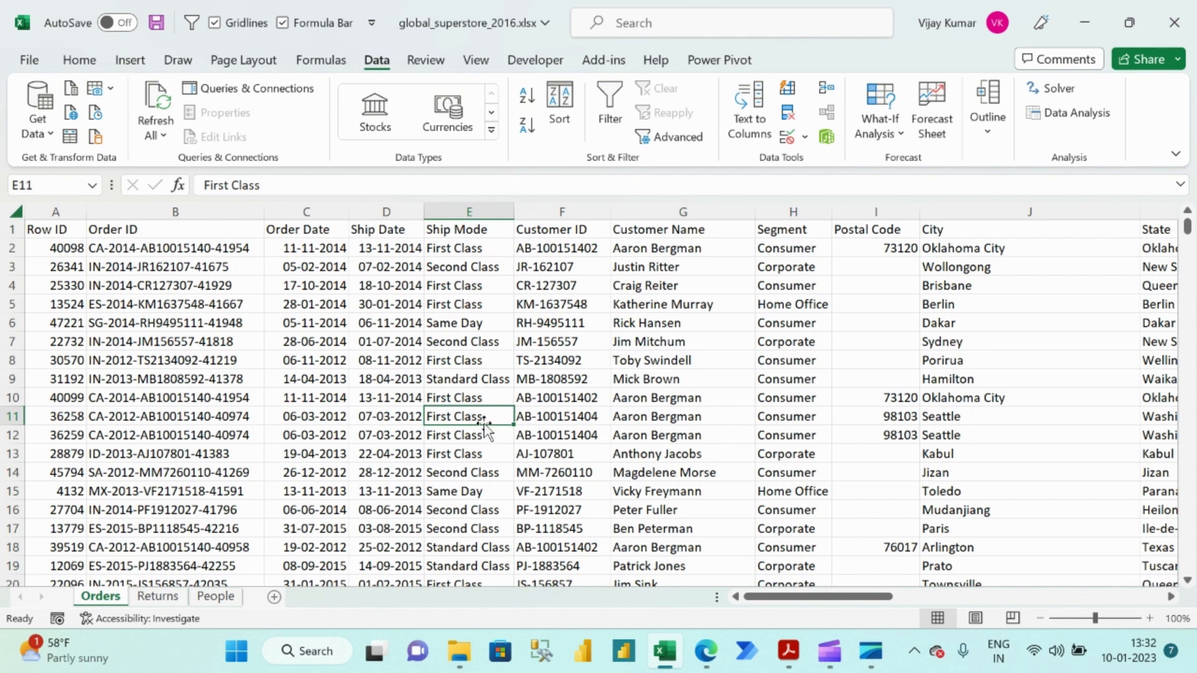
key(alt+3)
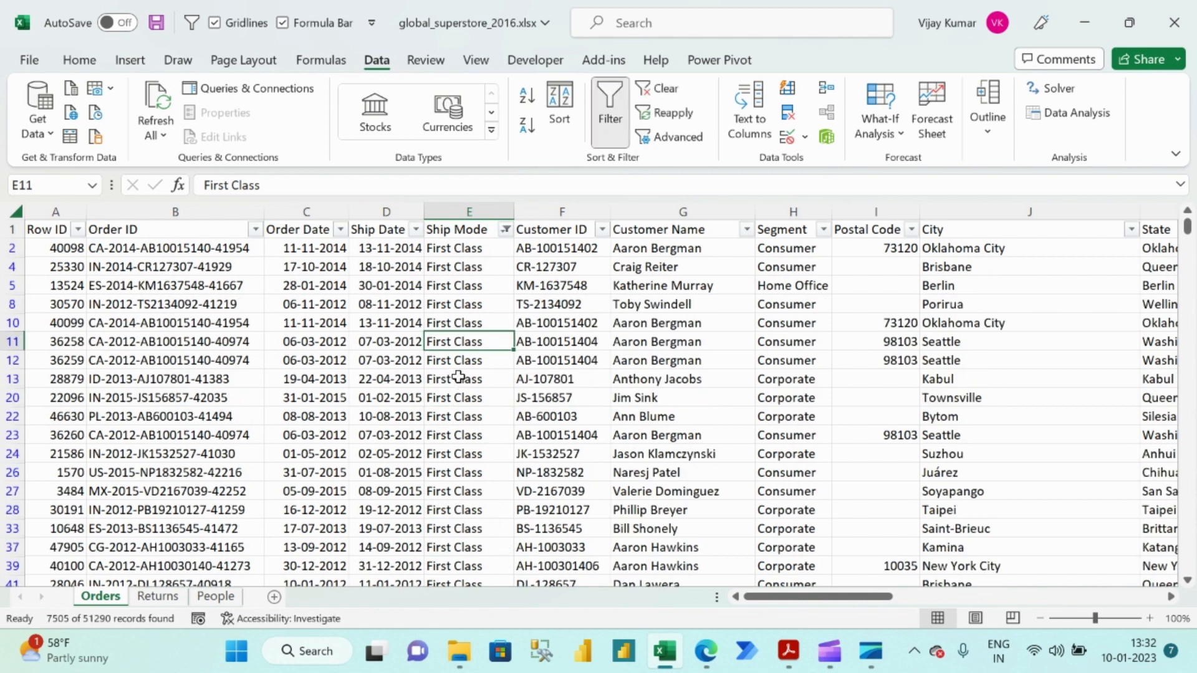
click(493, 230)
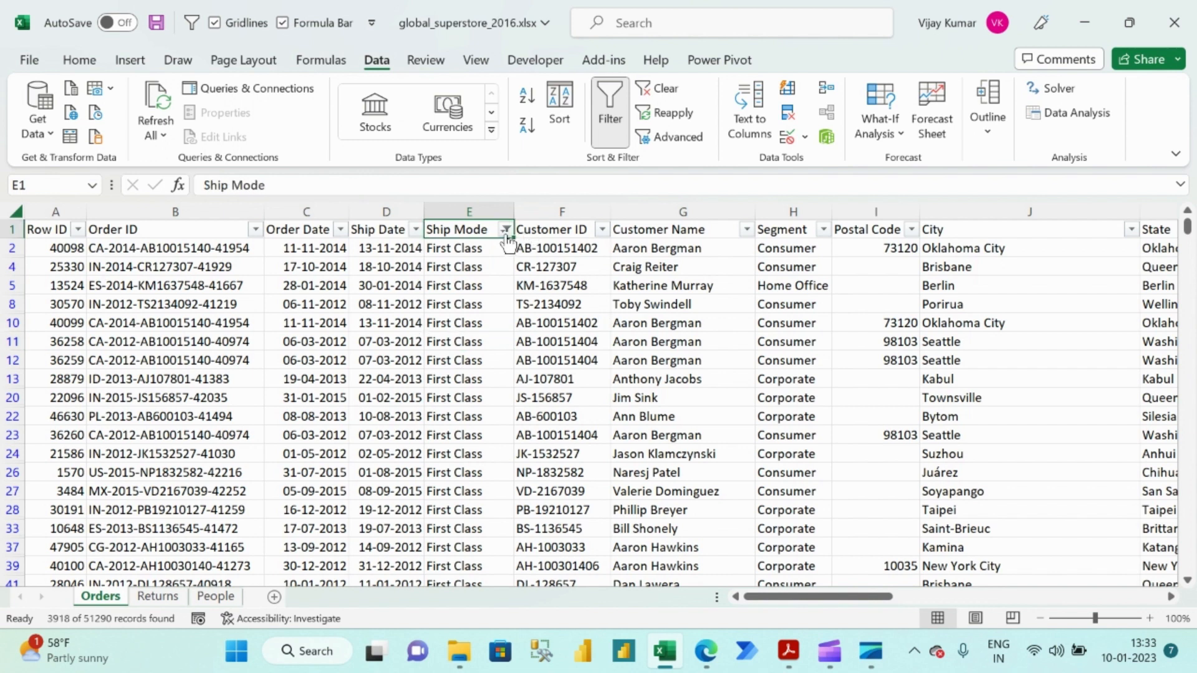
click(505, 229)
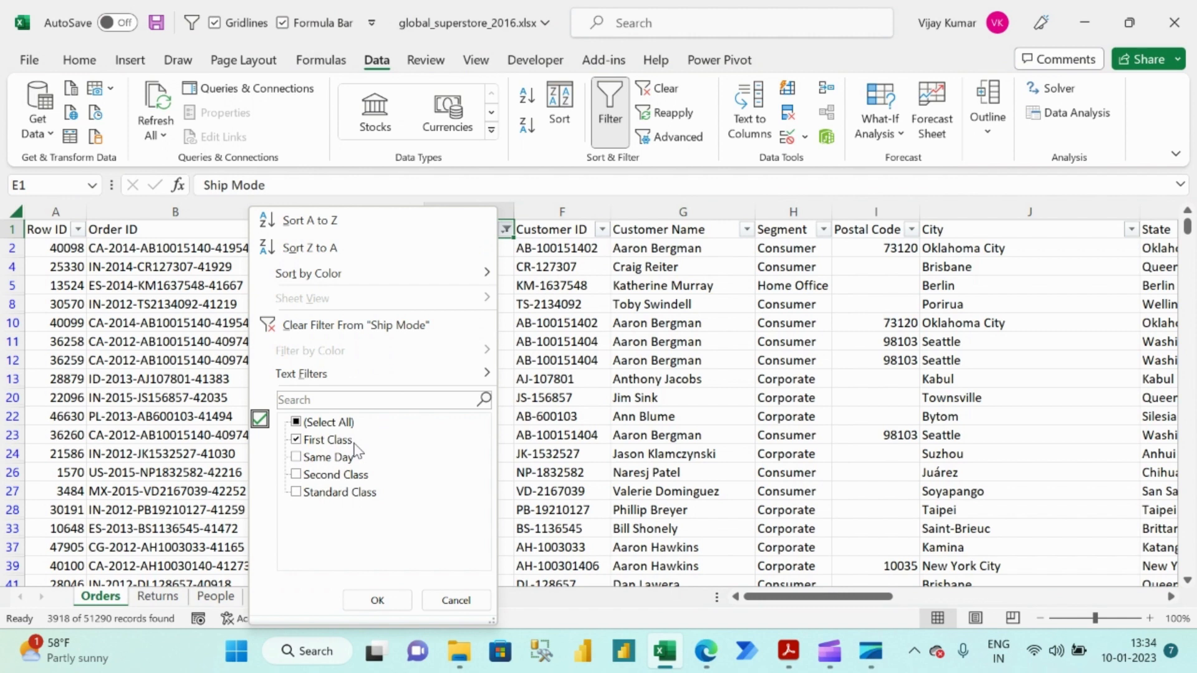
key(Escape)
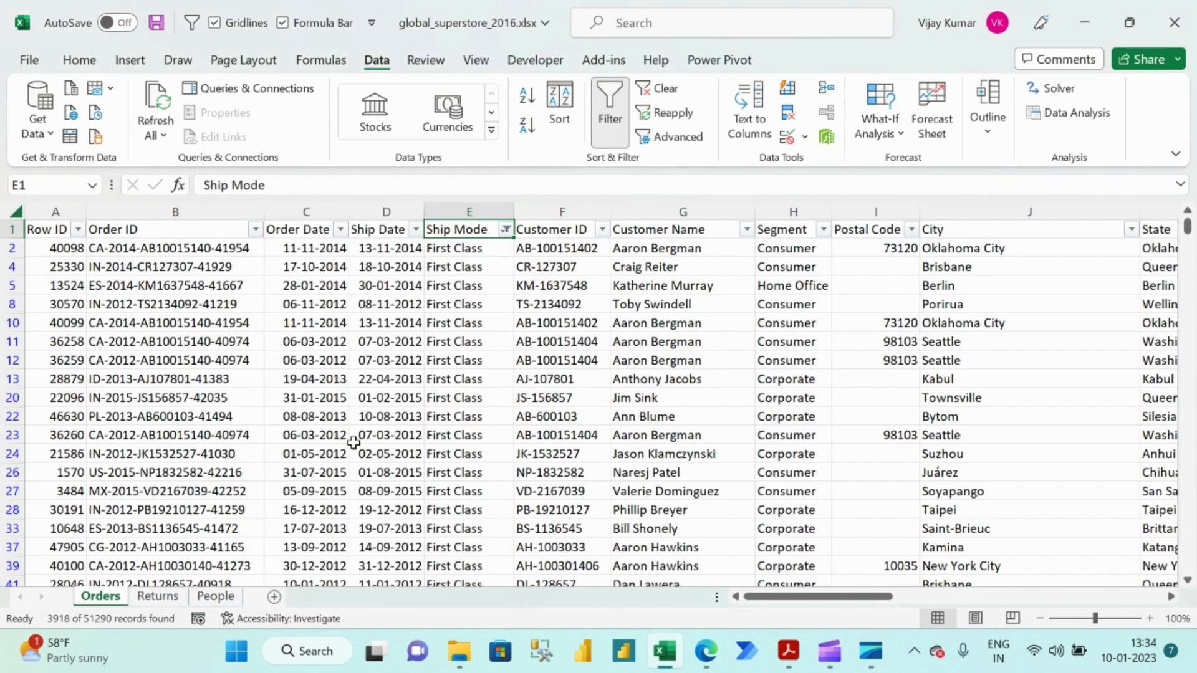
AutoFilter the rows further by the Consumer value in cell H11 and check the Ship Mode and Segment filter lists.
click(804, 343)
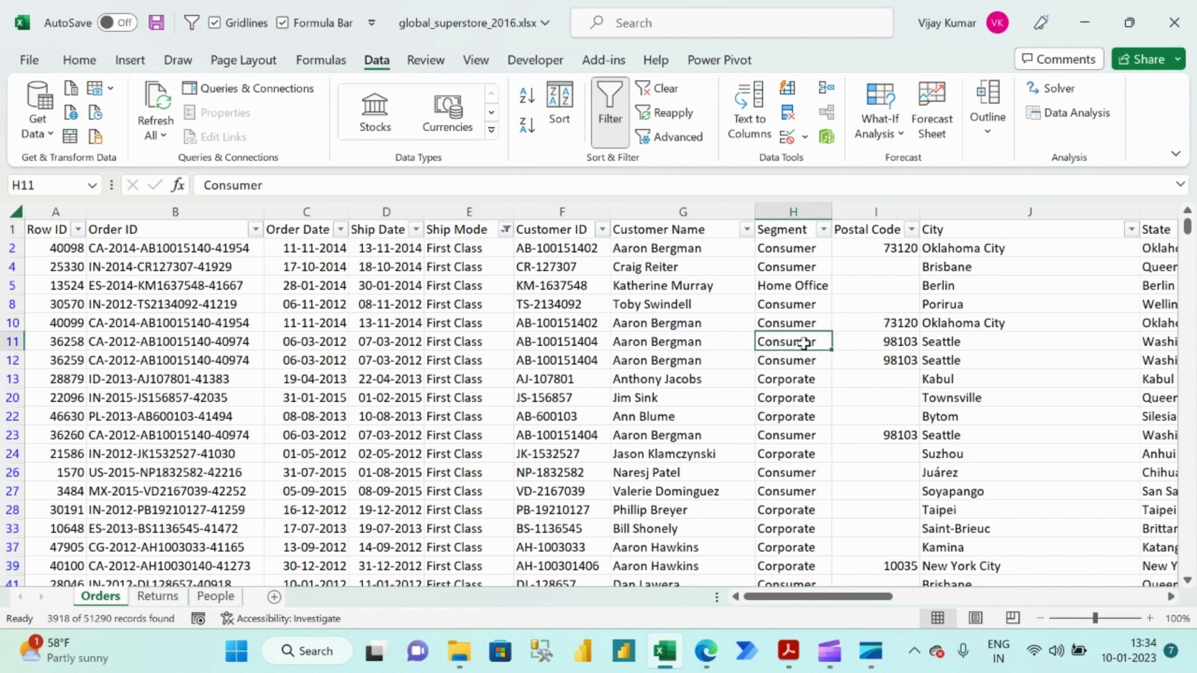
key(alt+3)
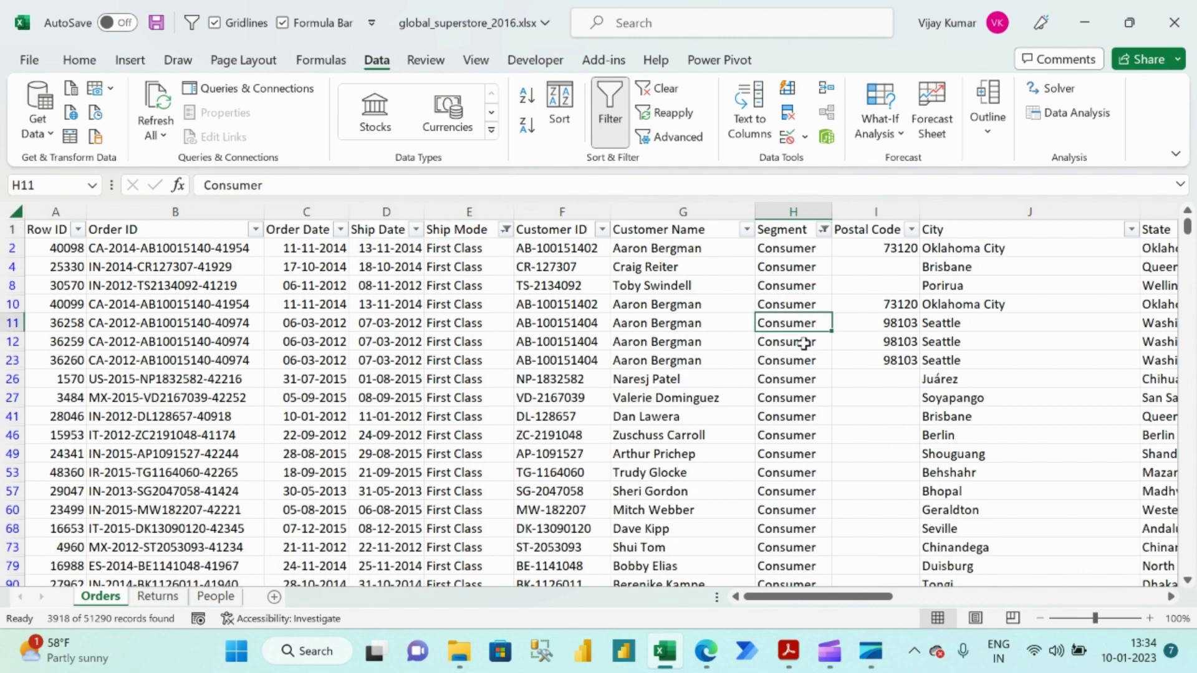
click(505, 230)
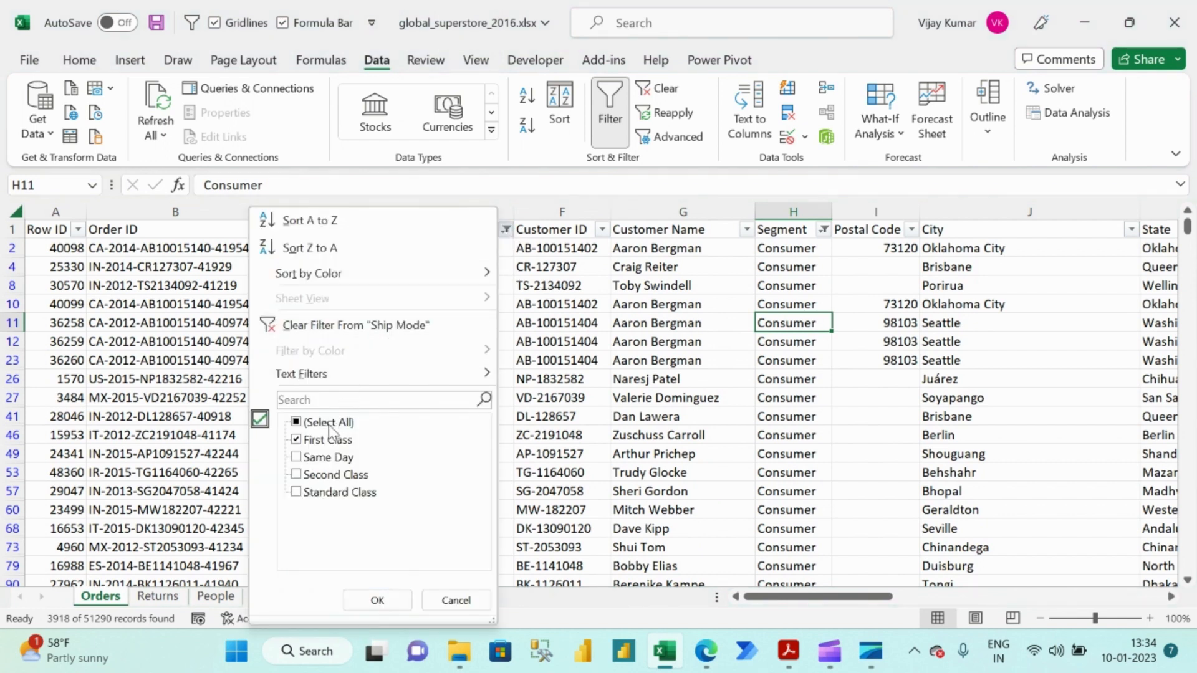
click(824, 234)
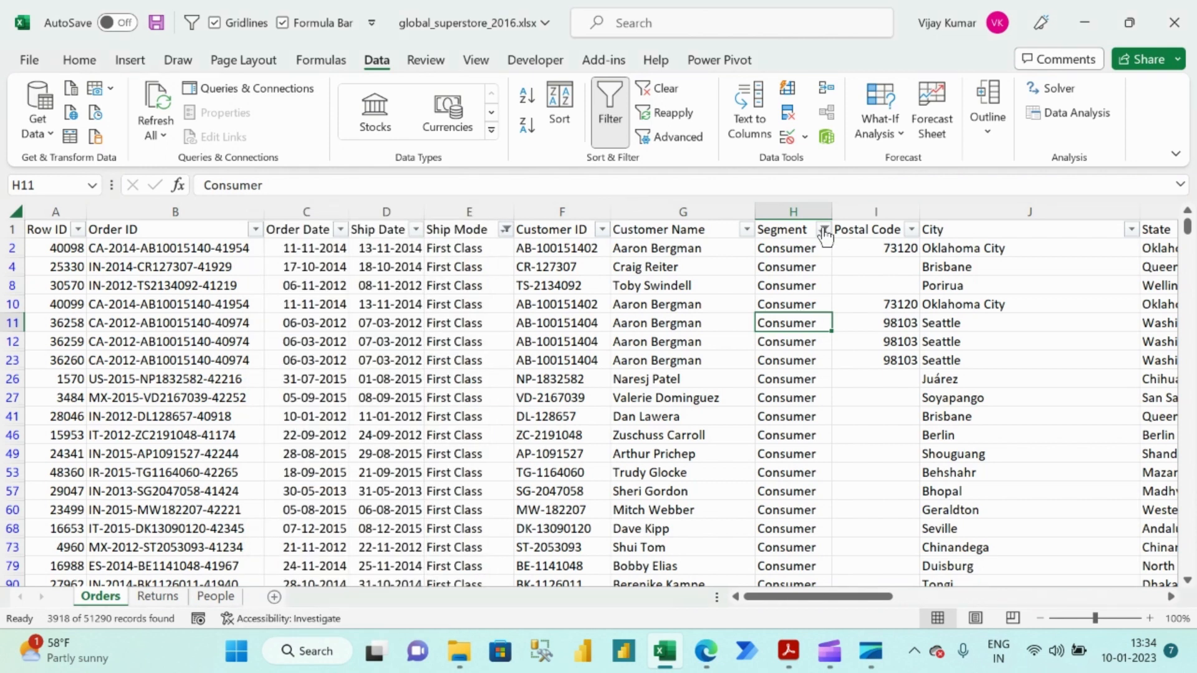
click(825, 232)
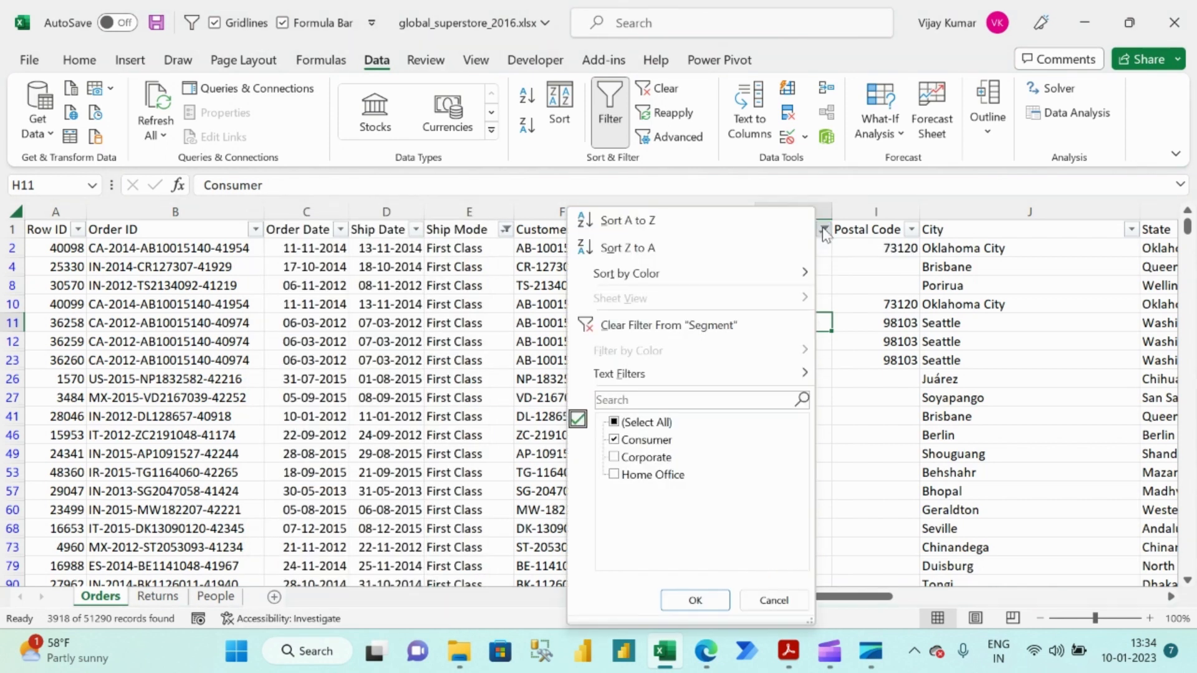
key(Escape)
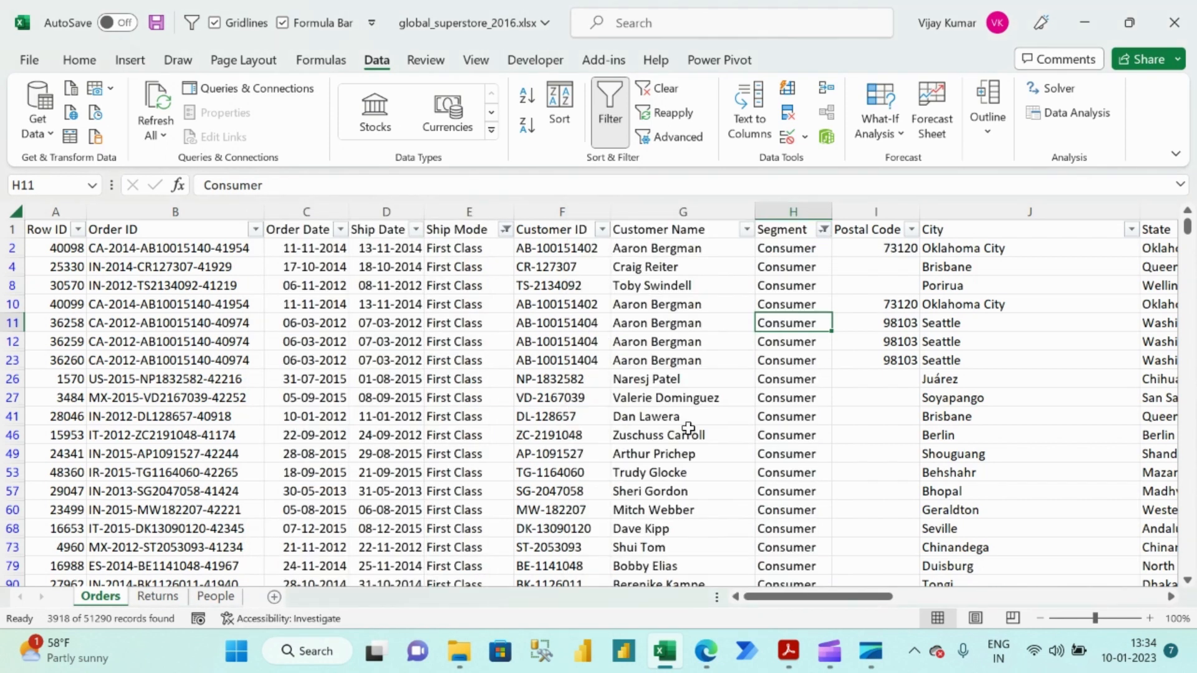
AutoFilter the remaining rows by the United States value in cell L11 of the Country column.
scroll(806, 381, right, 6)
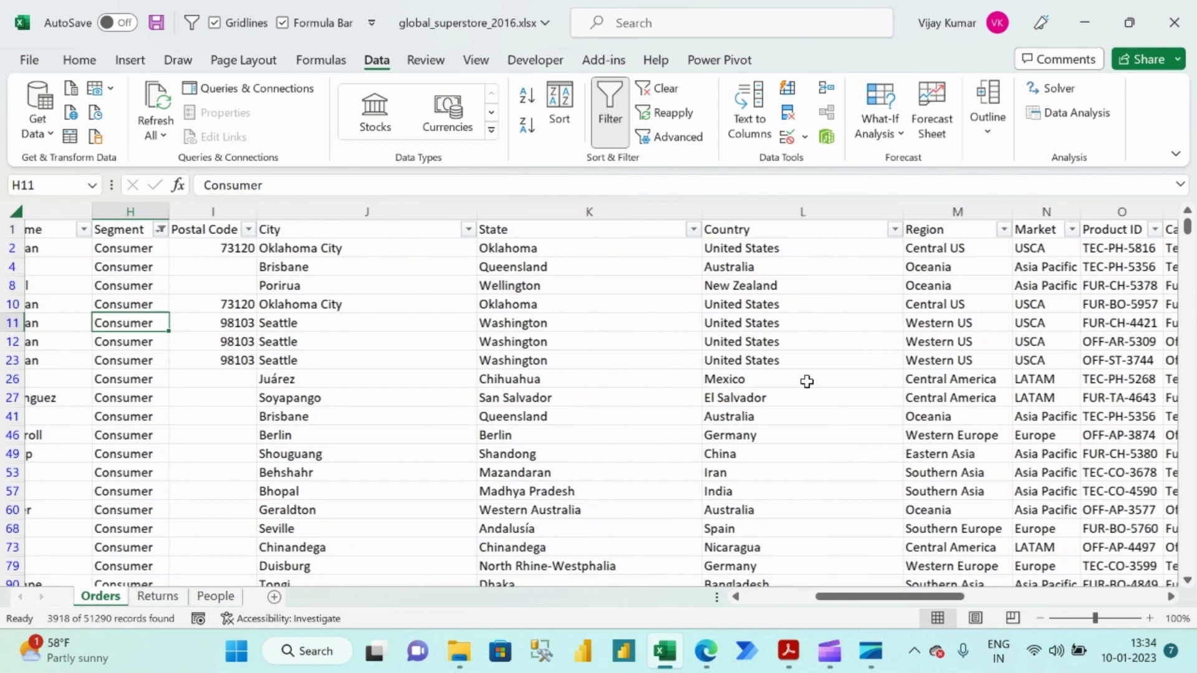
click(792, 324)
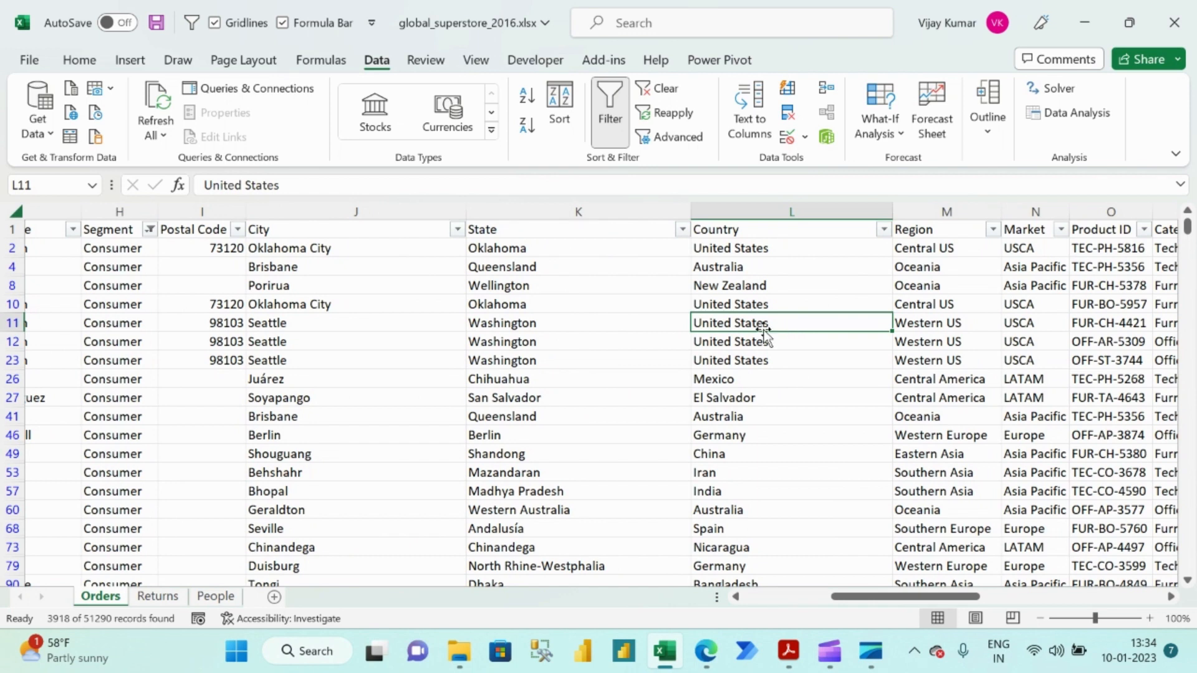
key(alt+3)
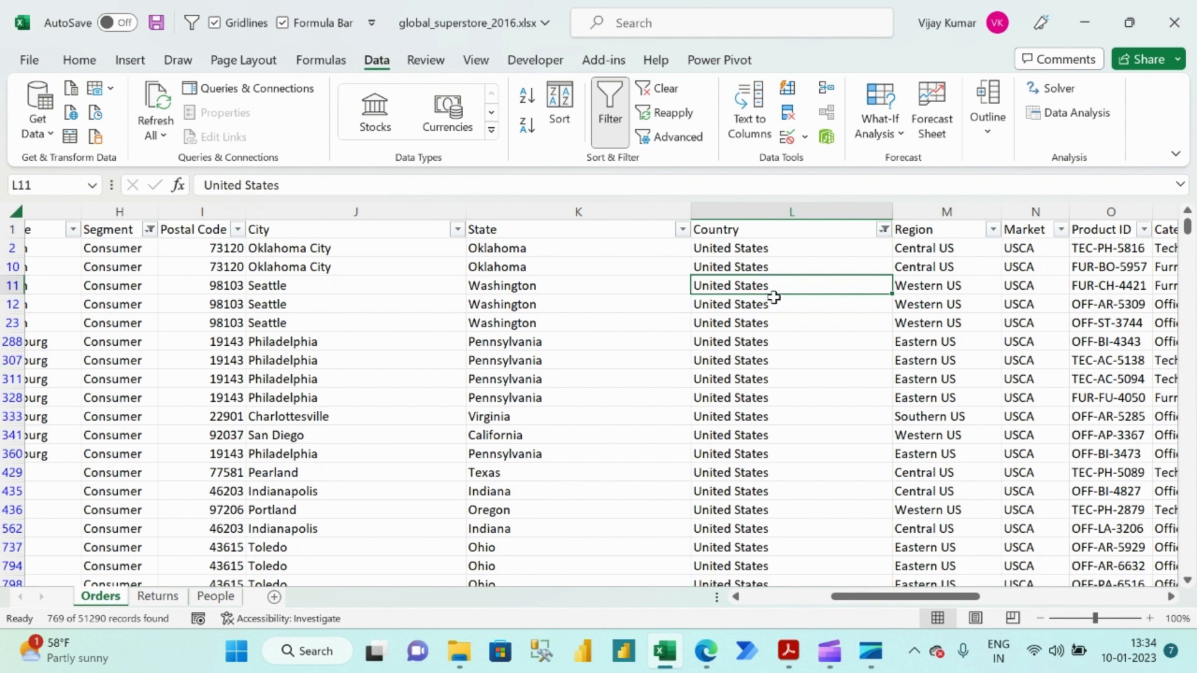
AutoFilter the remaining rows by the High value in cell X2 and check the Order Priority filter list.
scroll(798, 298, right, 5)
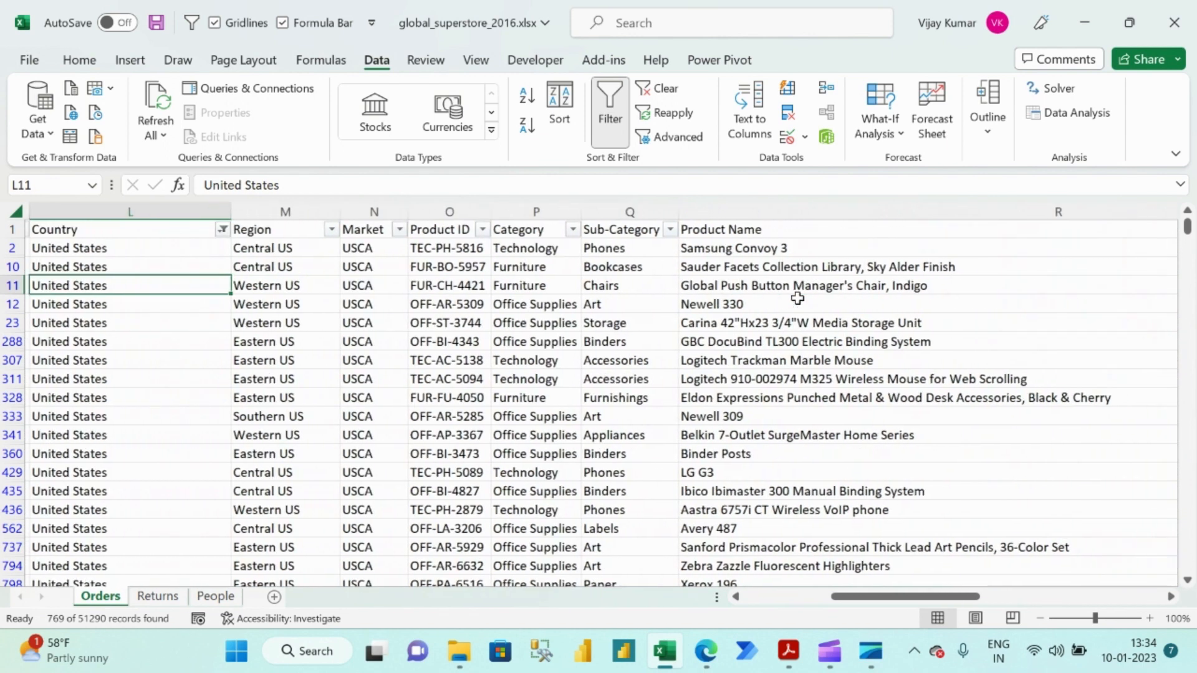
scroll(797, 298, right, 4)
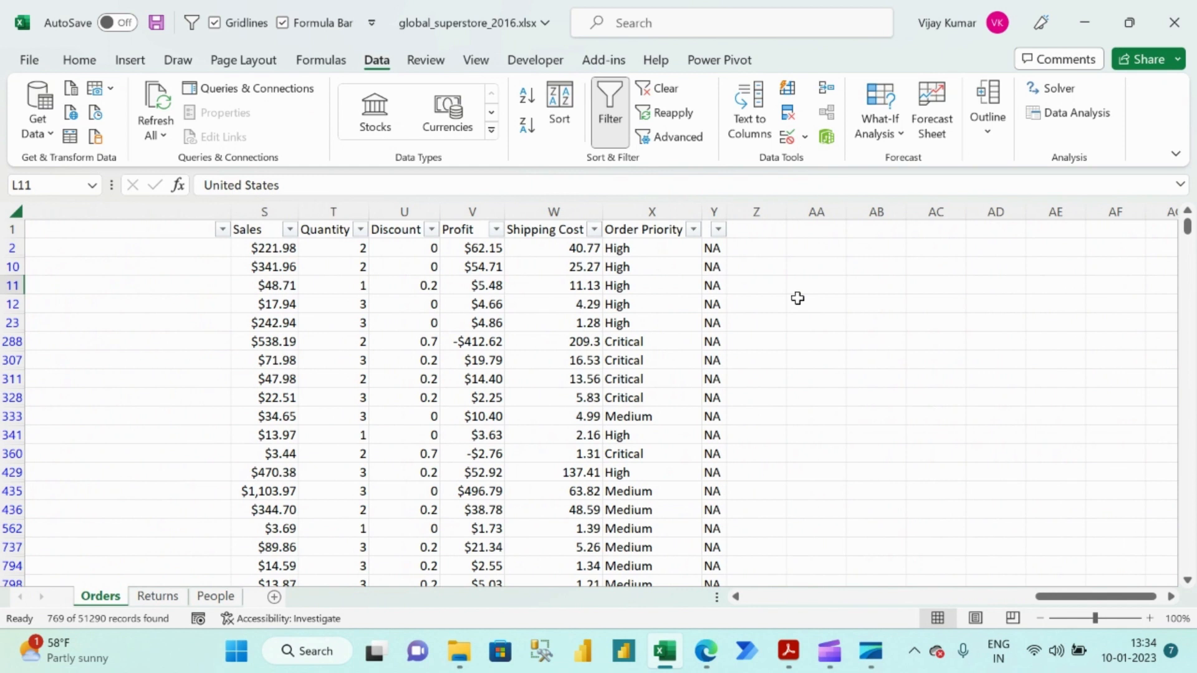
click(651, 251)
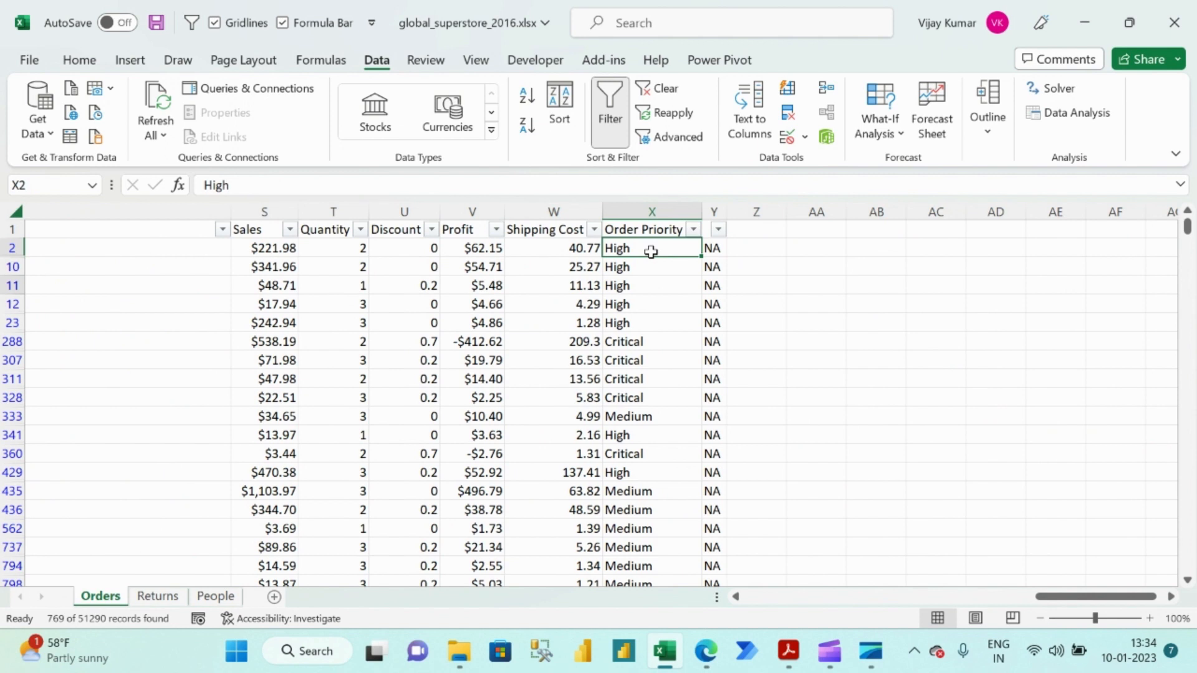
key(alt+3)
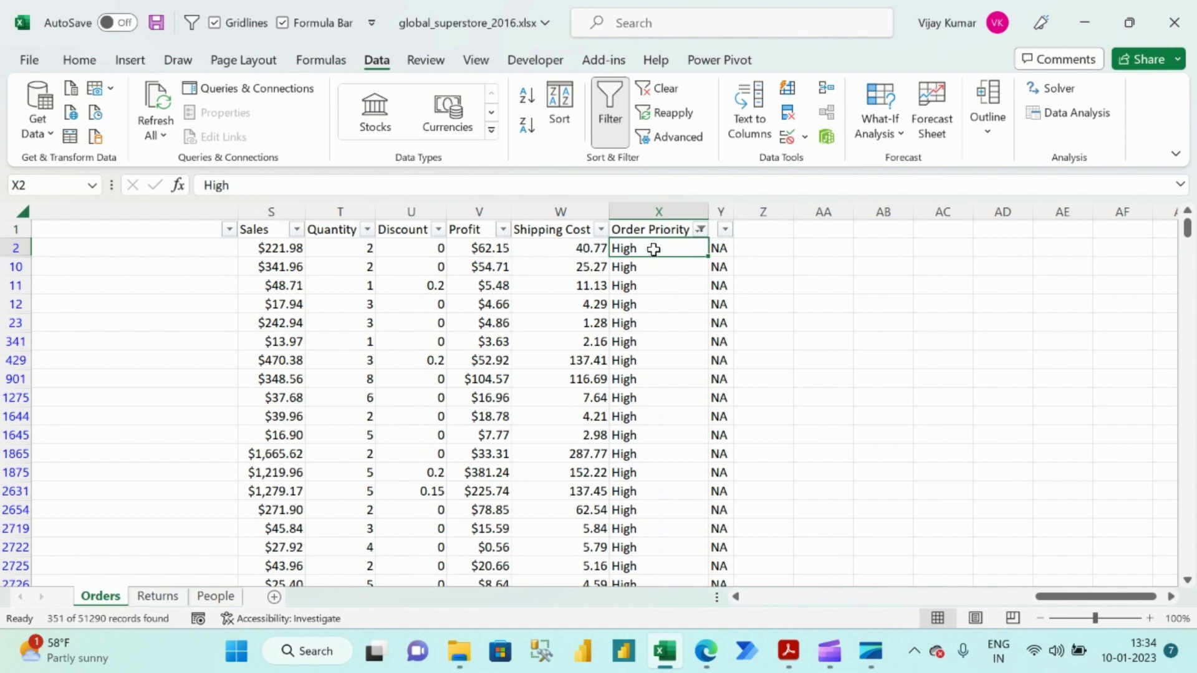
click(700, 230)
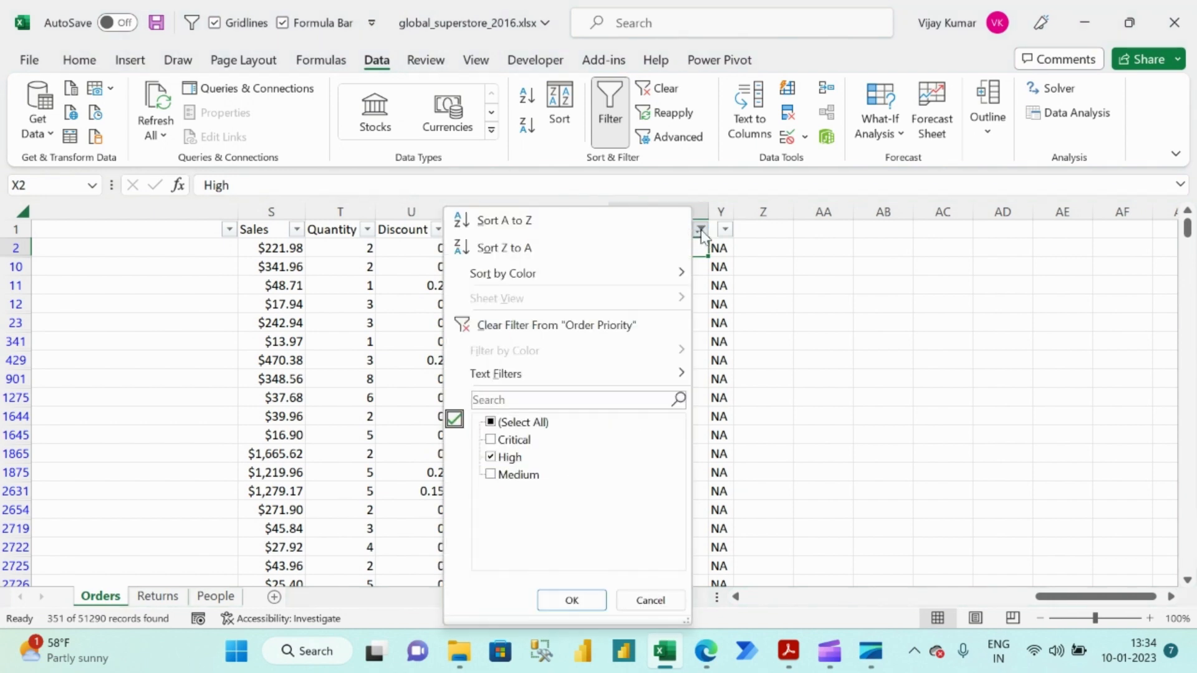
key(Escape)
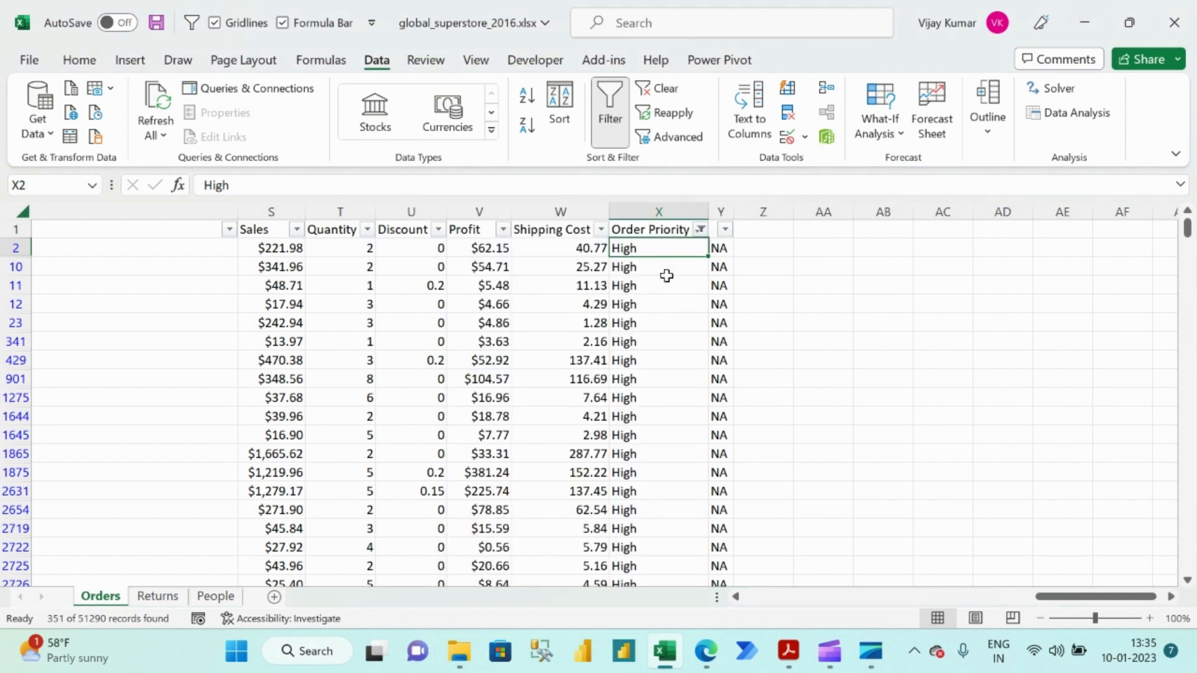
Review the filtered Ship Mode, Segment, Country and Order Priority columns across the Orders sheet.
scroll(665, 274, left, 10)
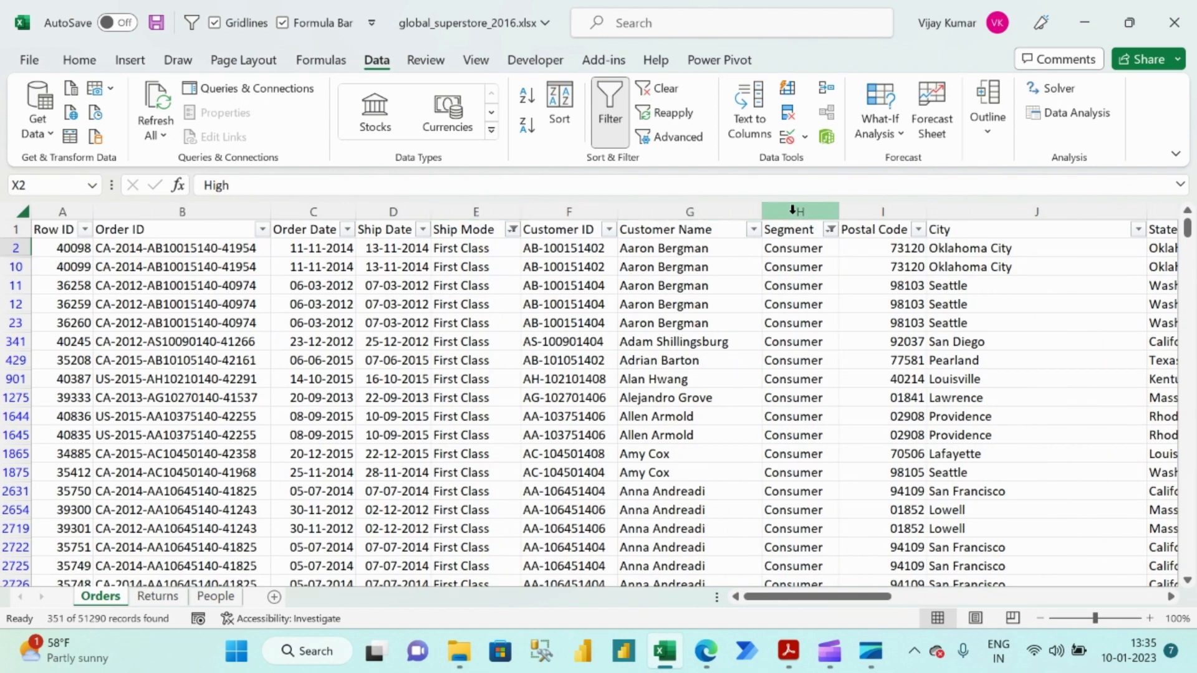
scroll(791, 290, right, 6)
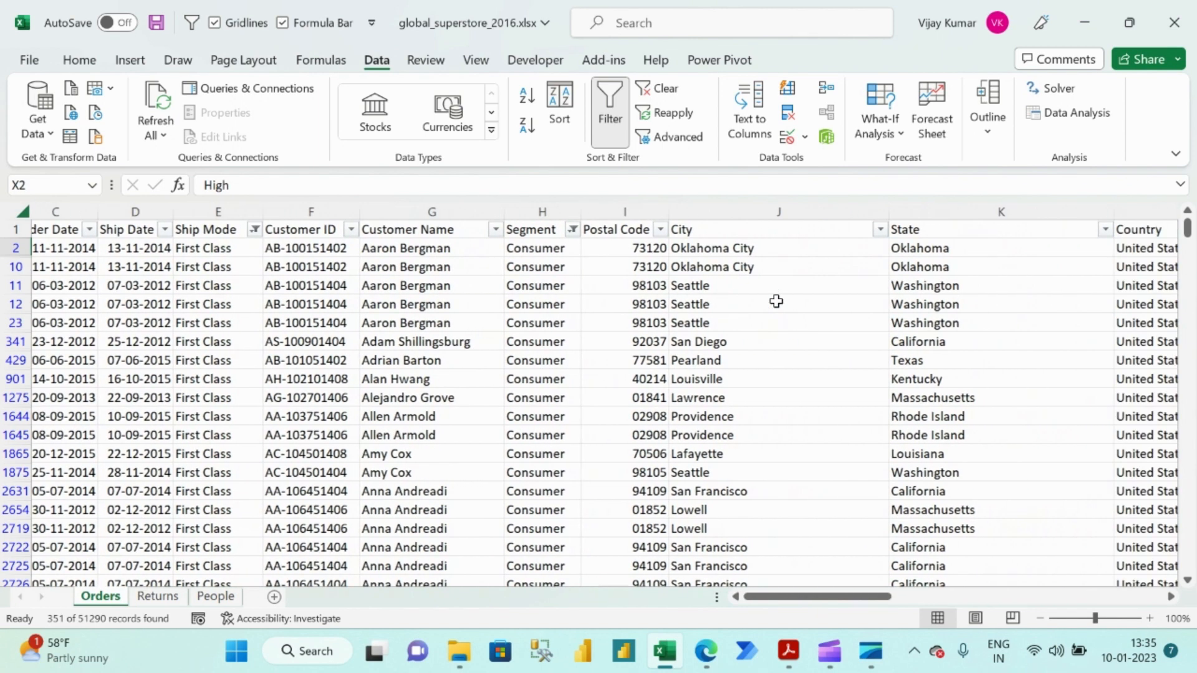
scroll(879, 247, right, 5)
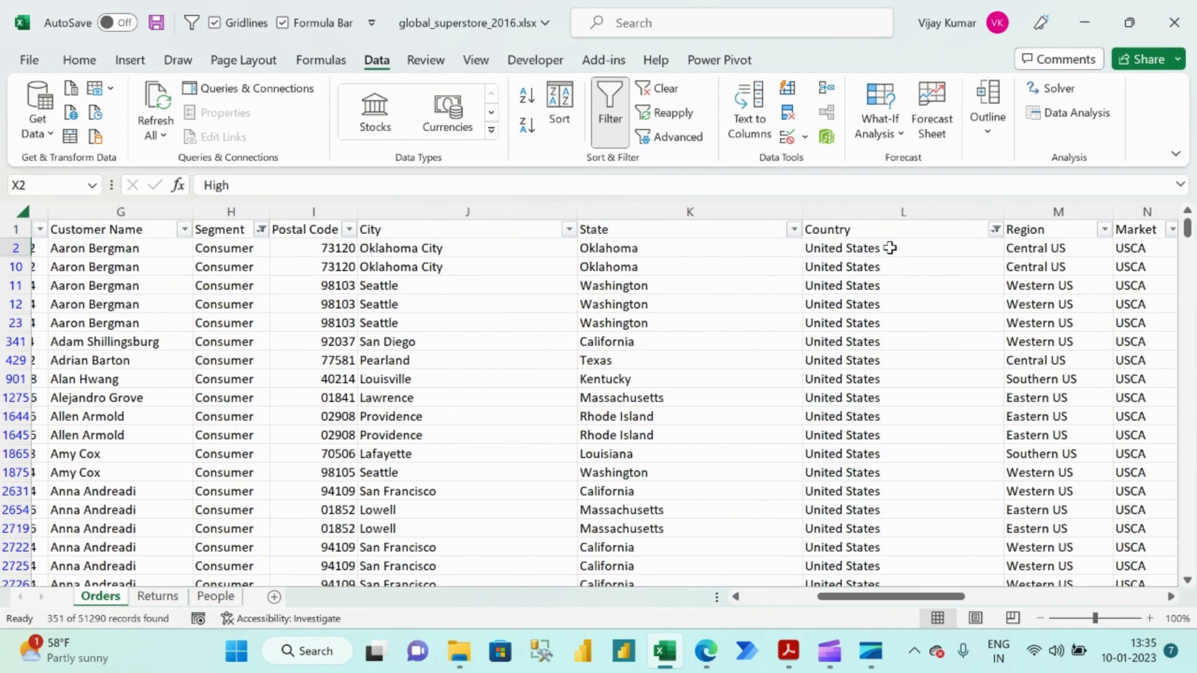
scroll(890, 247, right, 6)
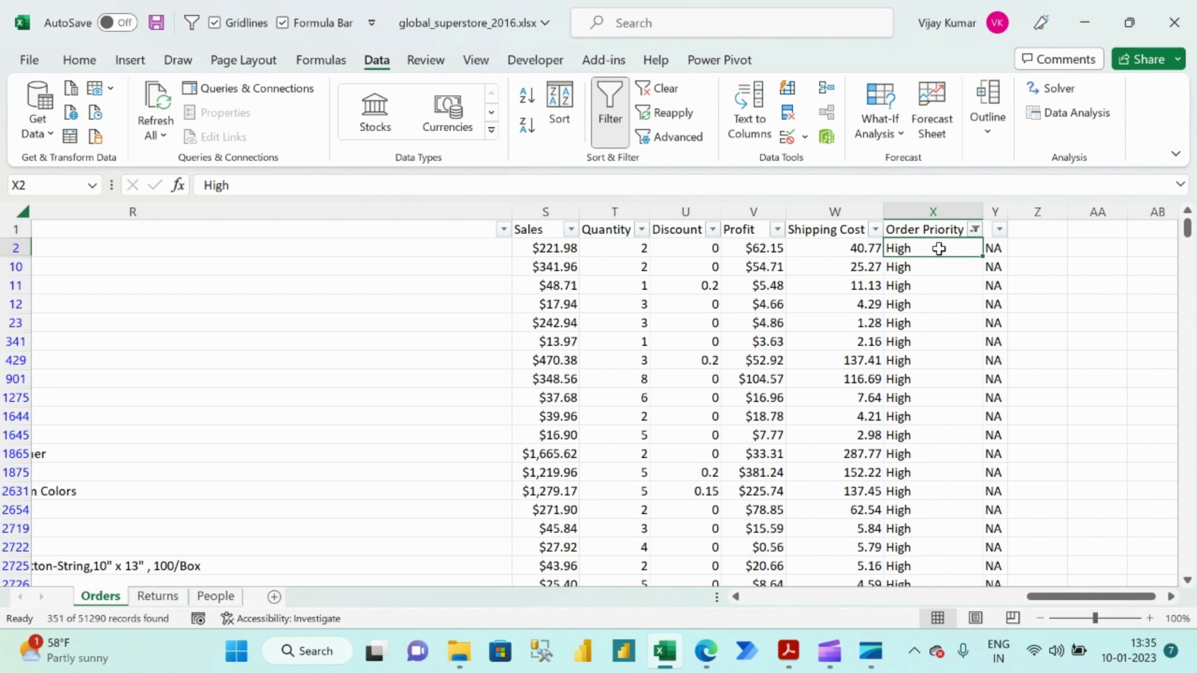
click(931, 208)
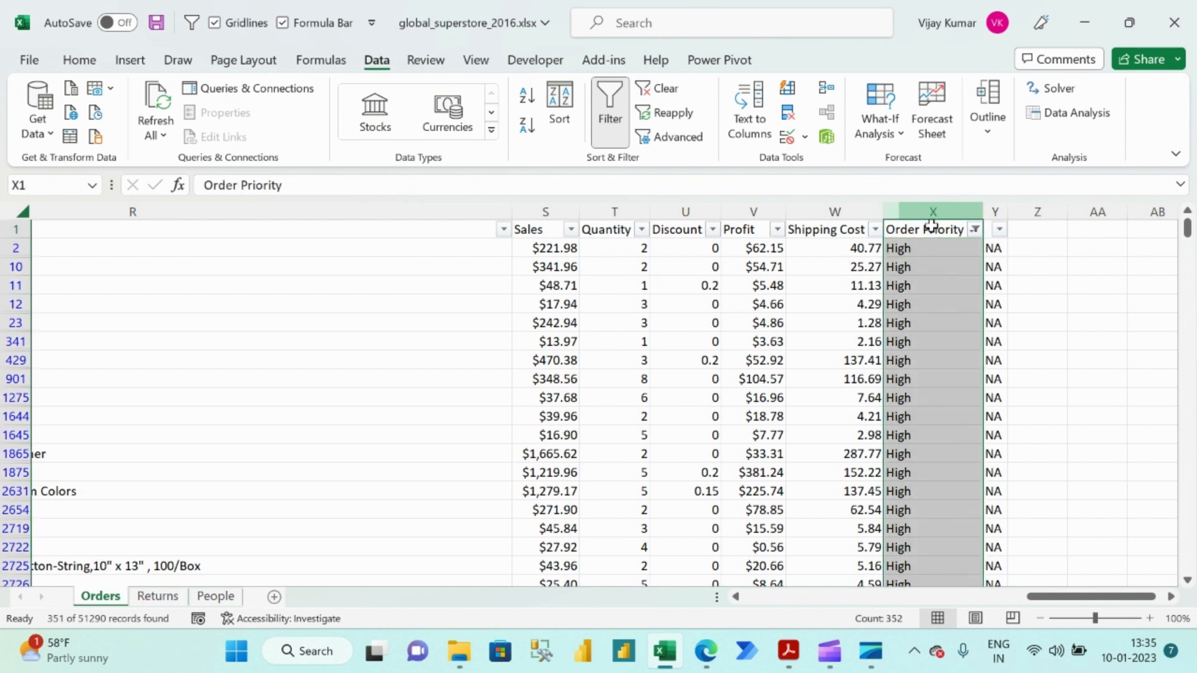
click(923, 231)
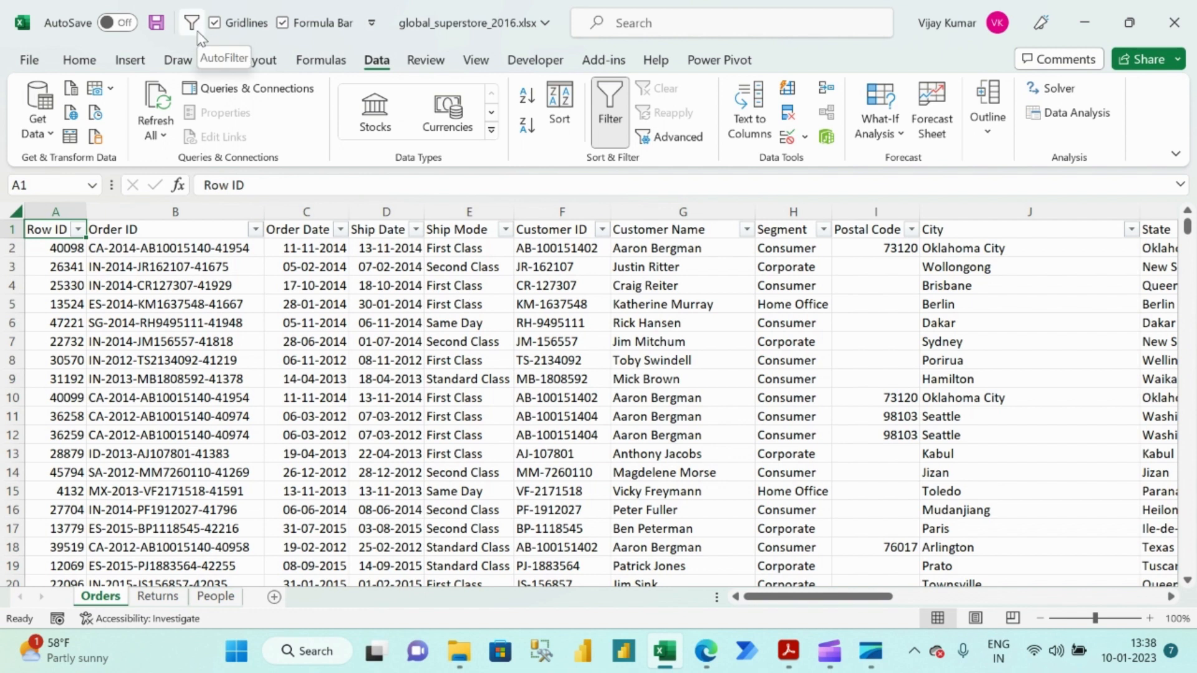
Open the Quick Access Toolbar customization options and list All Commands.
click(371, 25)
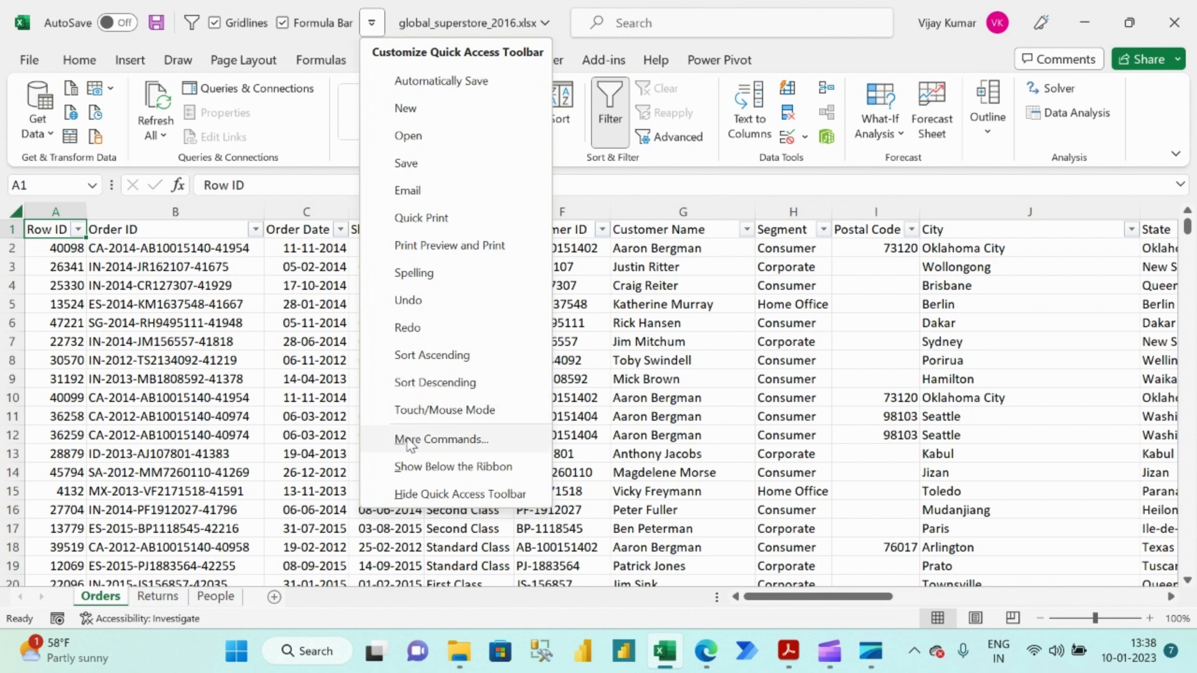
click(410, 440)
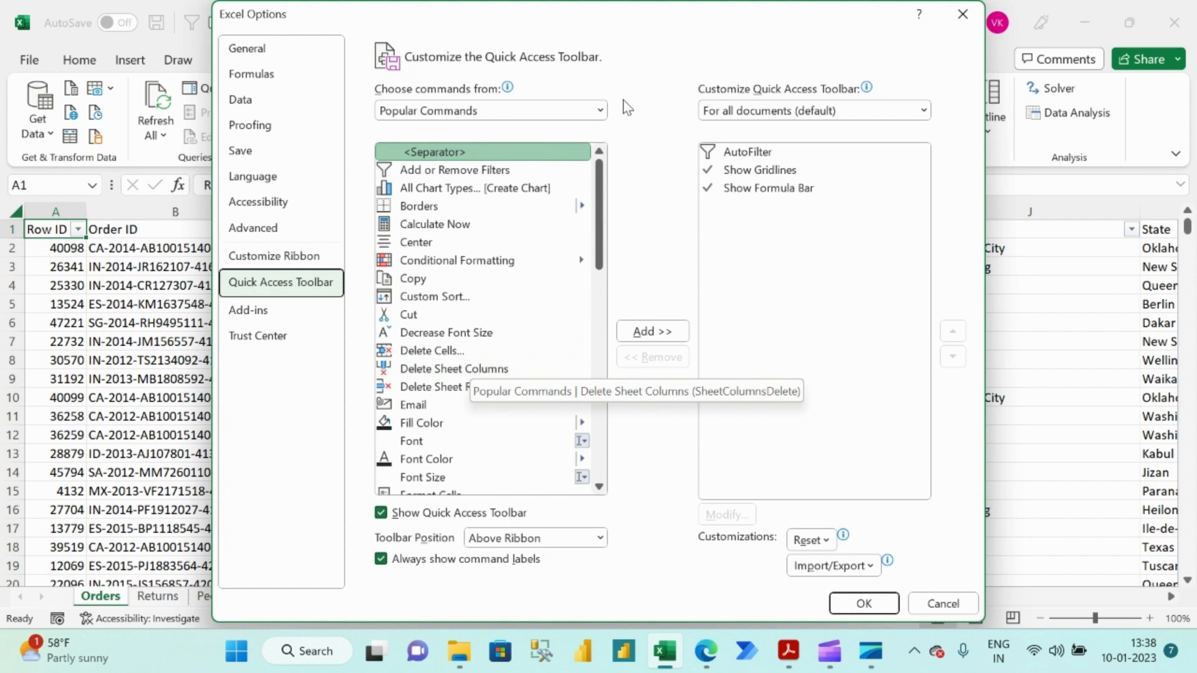
click(600, 110)
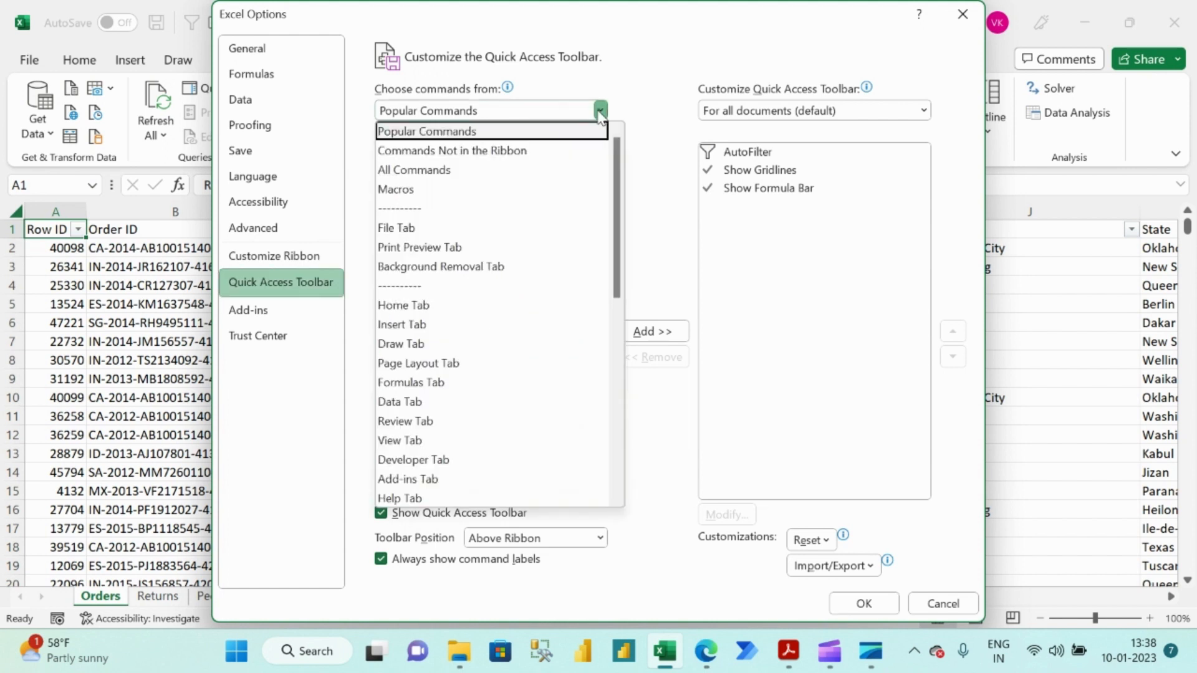
click(440, 170)
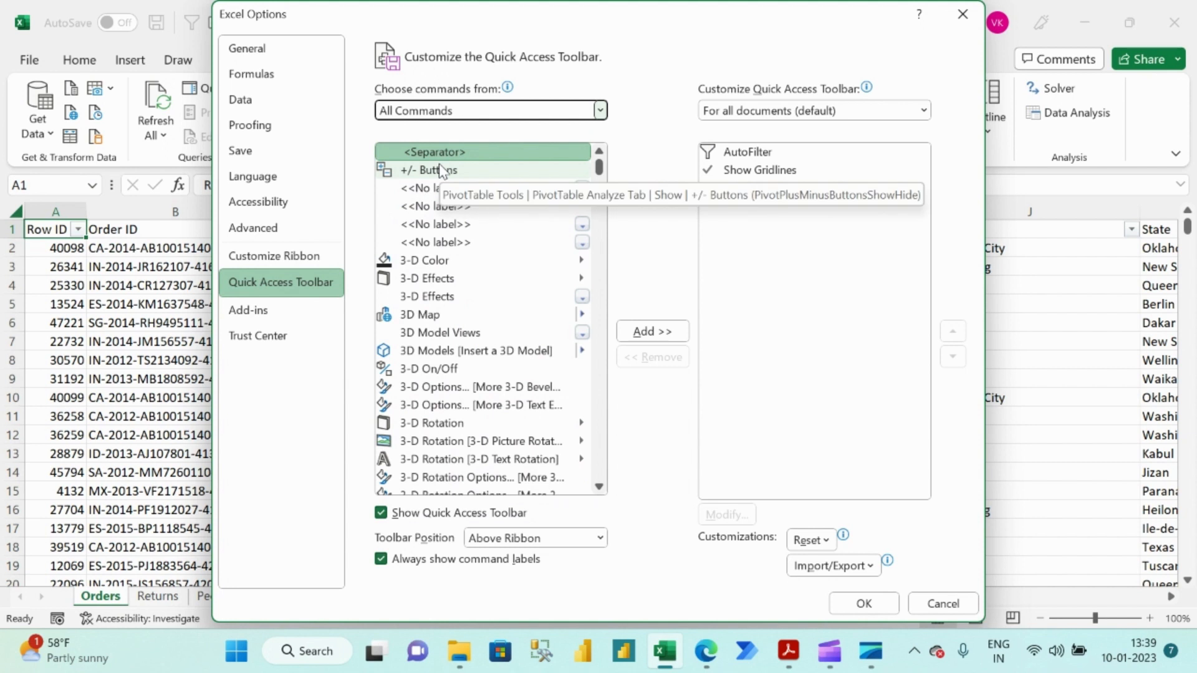
Find and select the AutoFilter command in the All Commands list.
click(461, 314)
key(a)
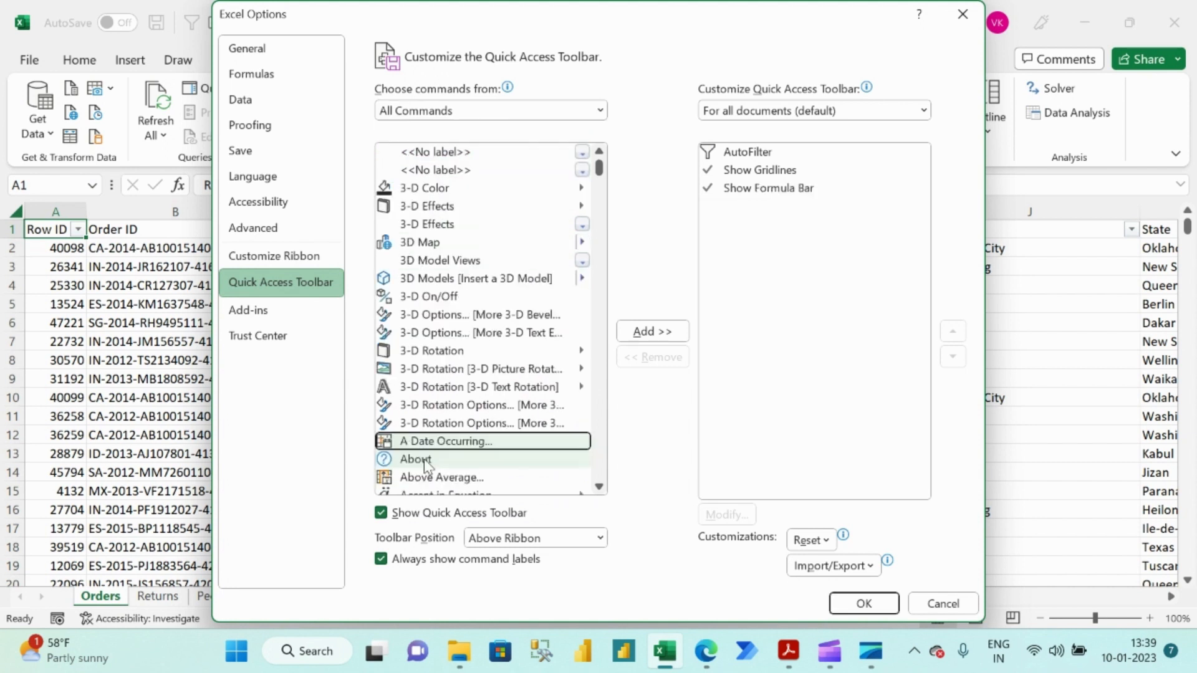
scroll(446, 436, down, 1)
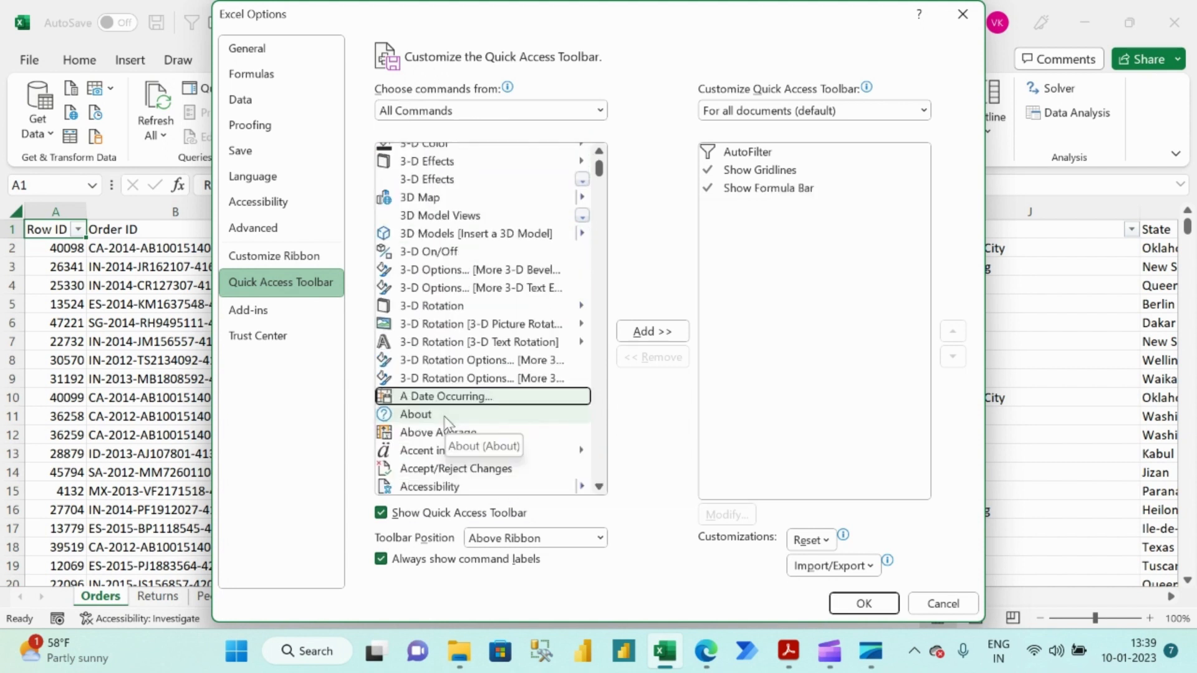
scroll(445, 422, down, 10)
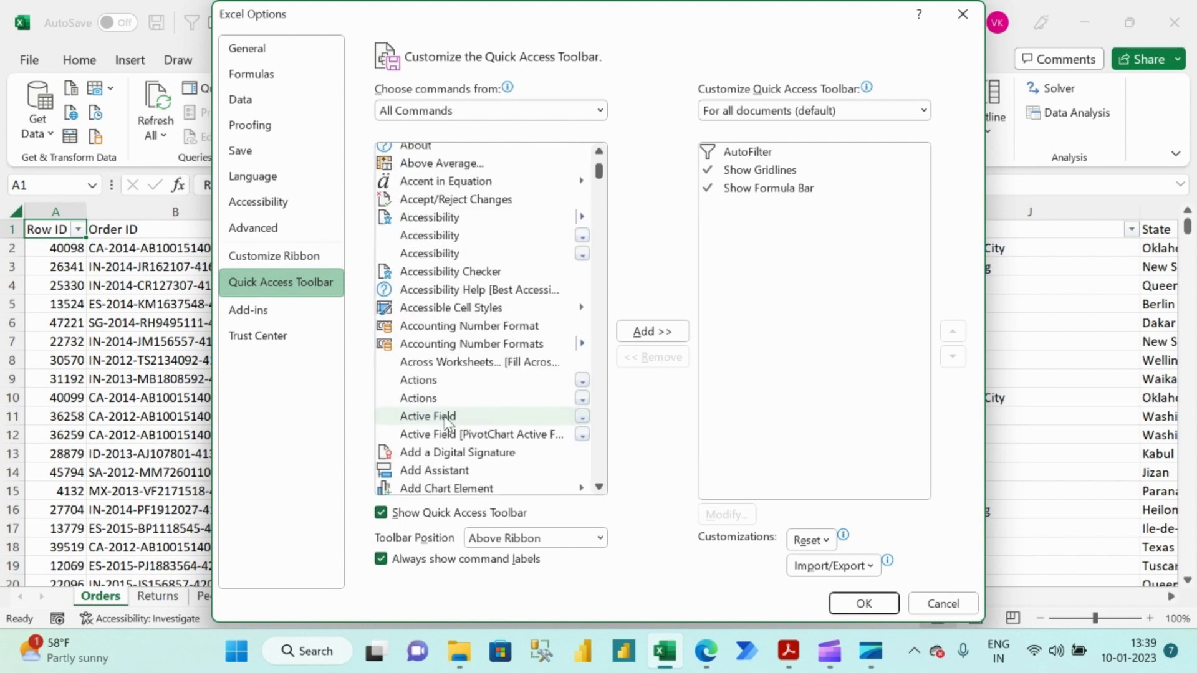
scroll(445, 424, down, 18)
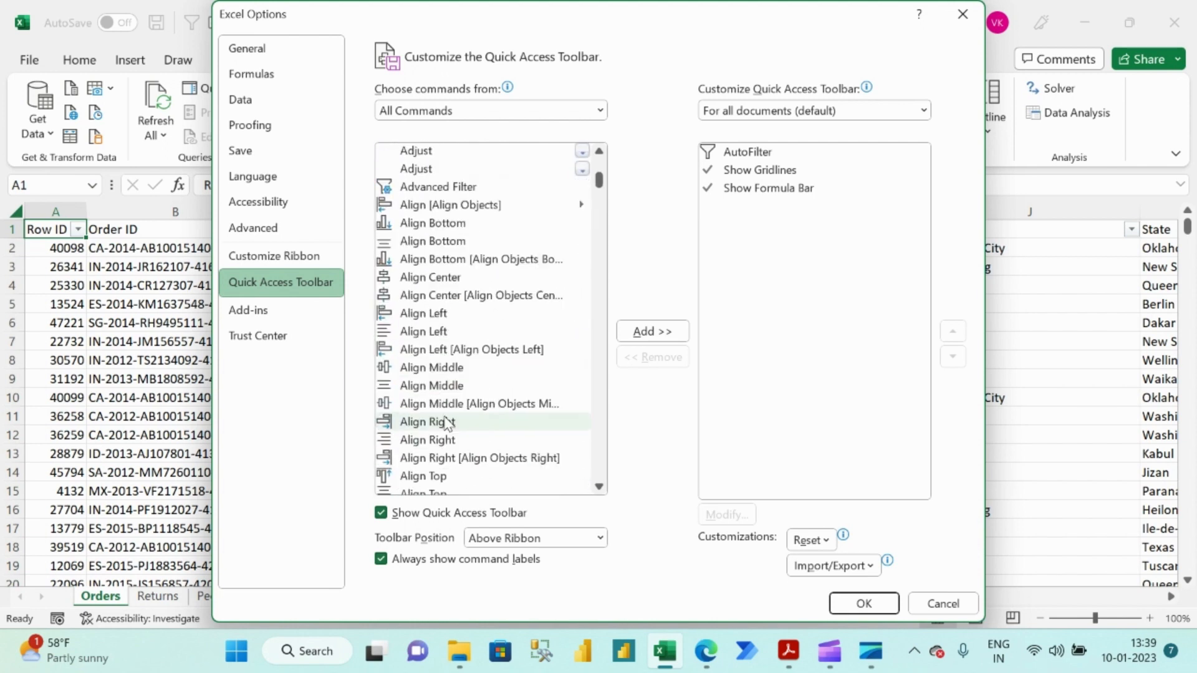
scroll(445, 424, down, 8)
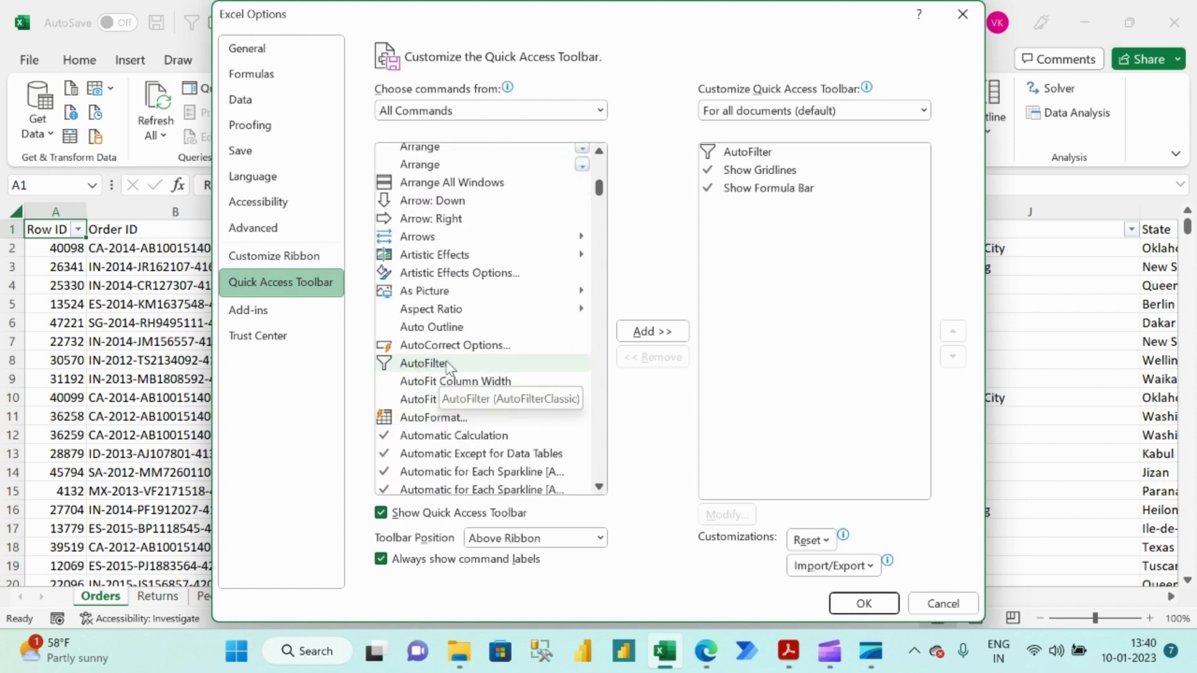
click(447, 366)
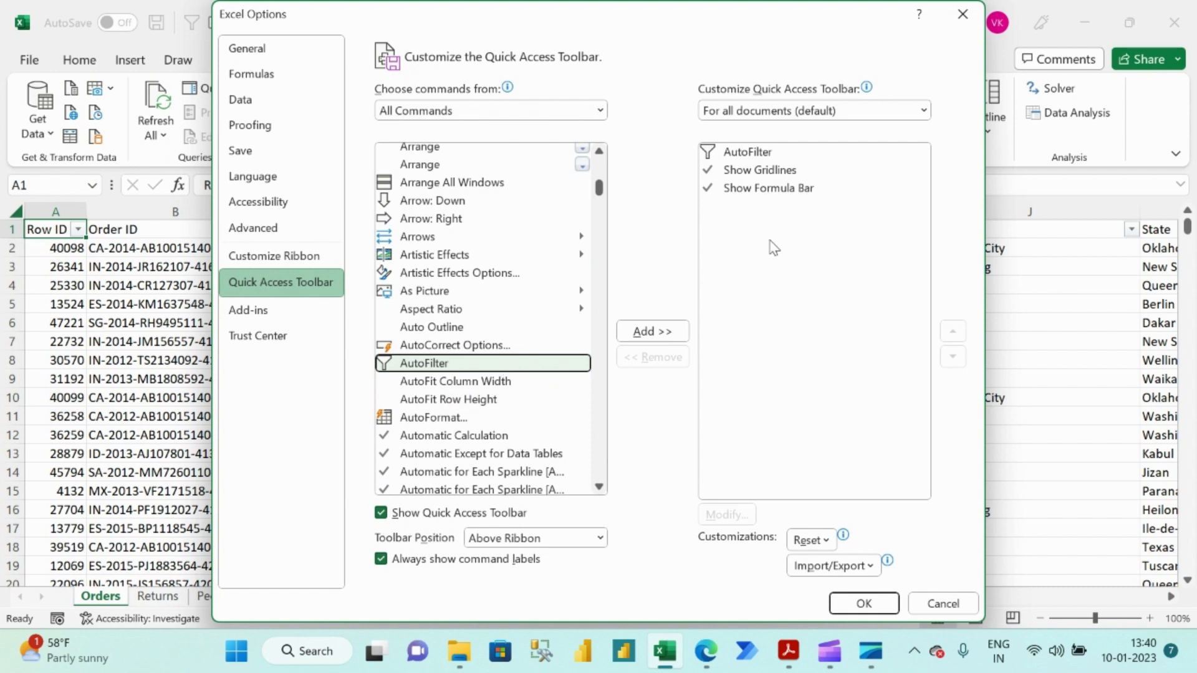
Remove AutoFilter from the Quick Access Toolbar commands and add it back from All Commands.
click(780, 154)
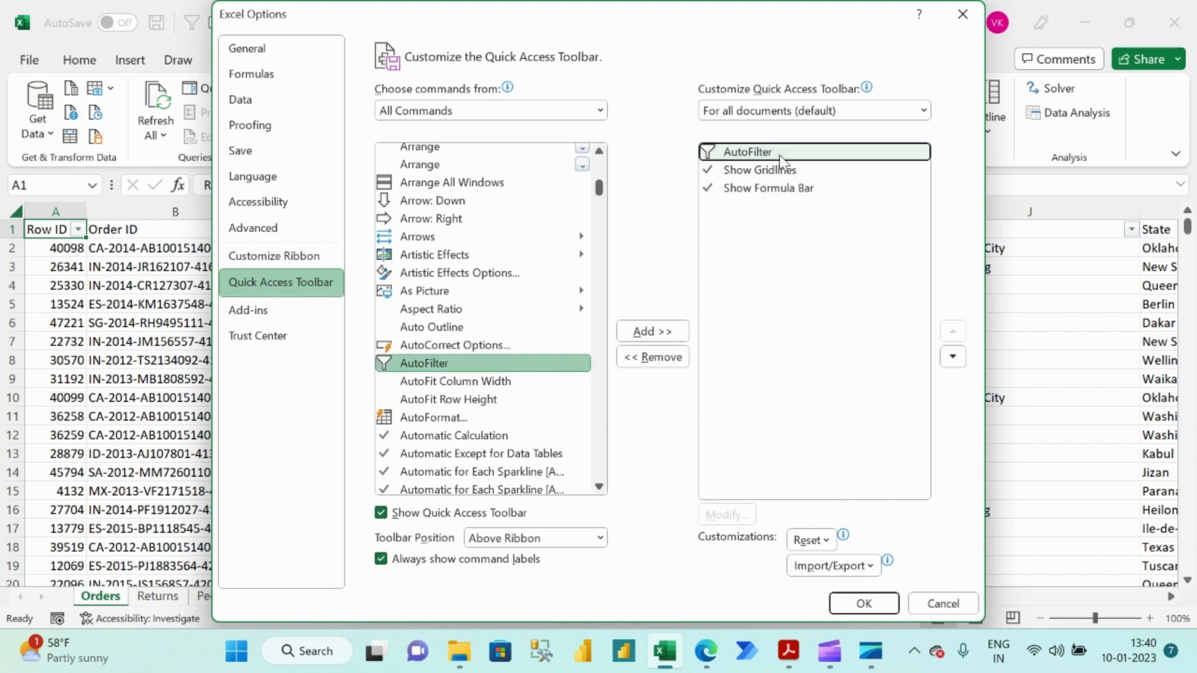
click(652, 359)
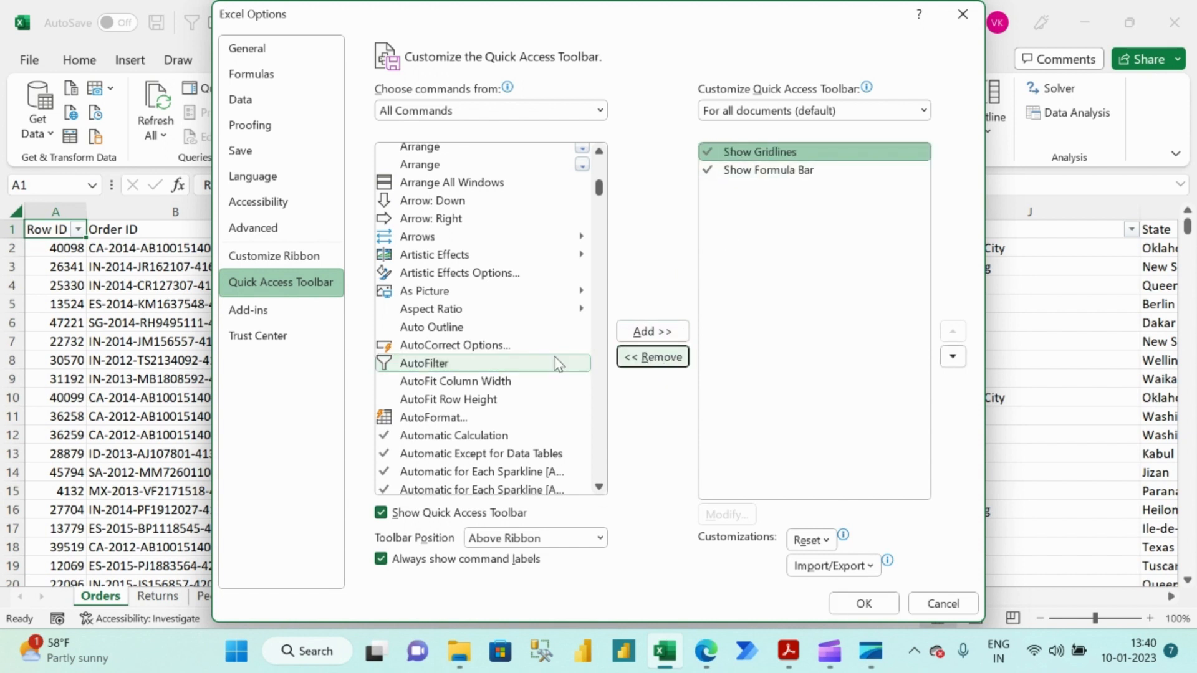
click(455, 365)
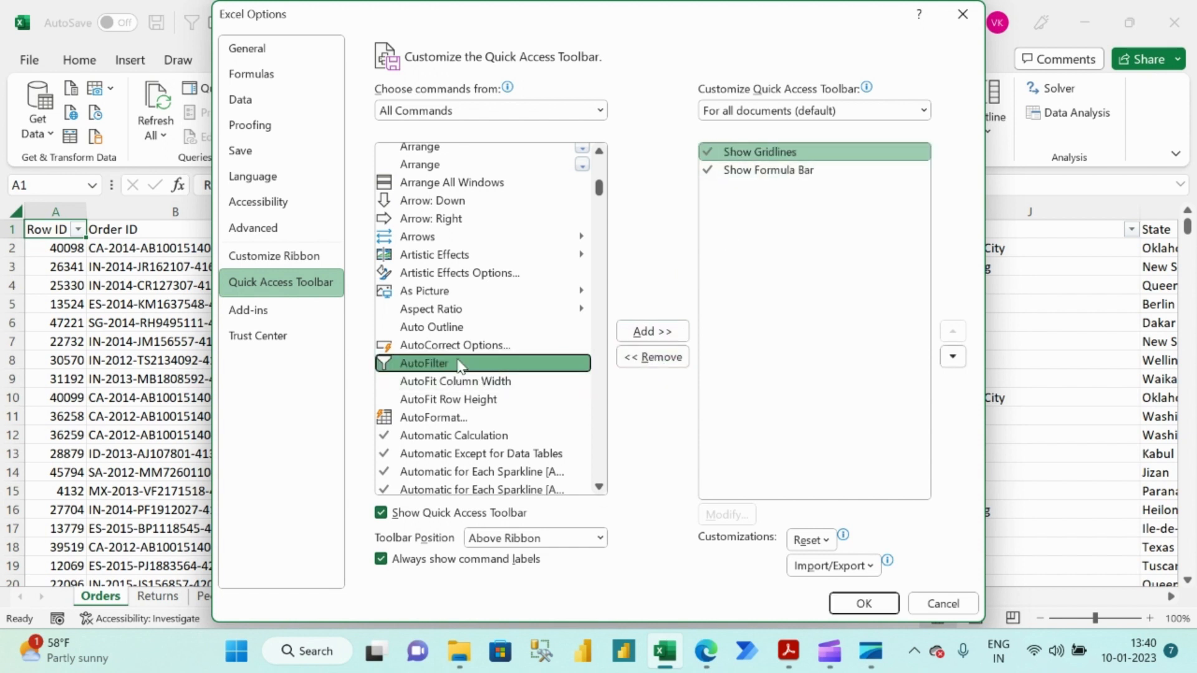
click(656, 334)
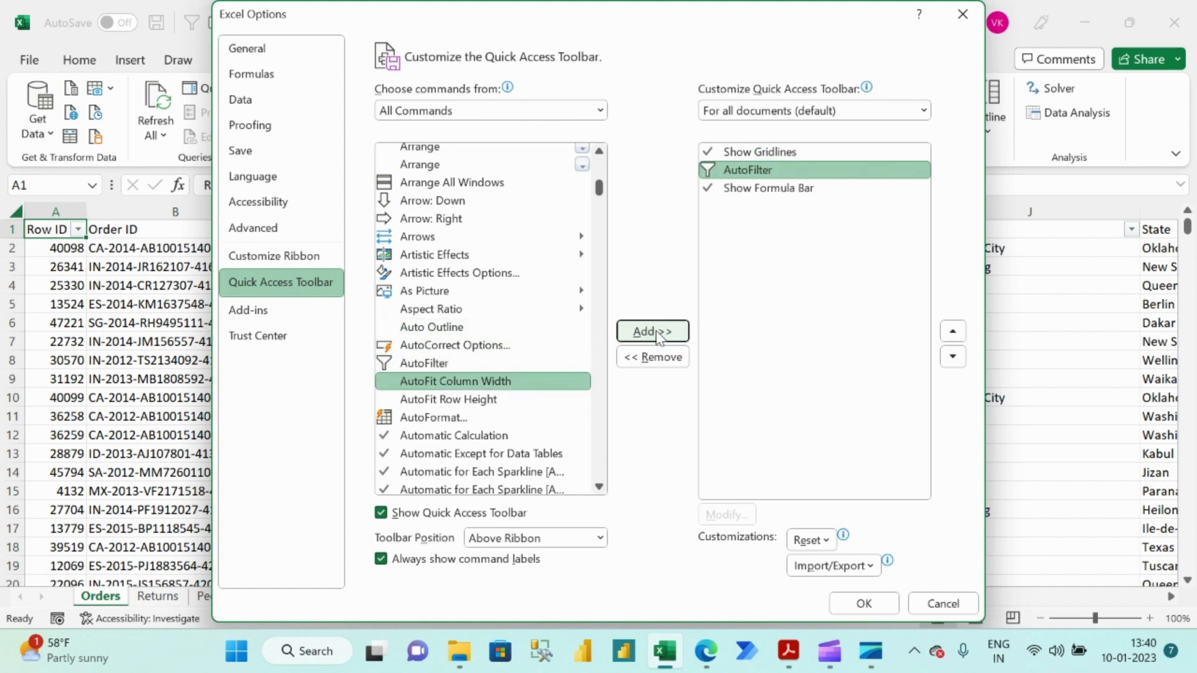
Reorder the Quick Access Toolbar so AutoFilter comes before Show Gridlines, and apply the customization.
click(755, 174)
click(954, 357)
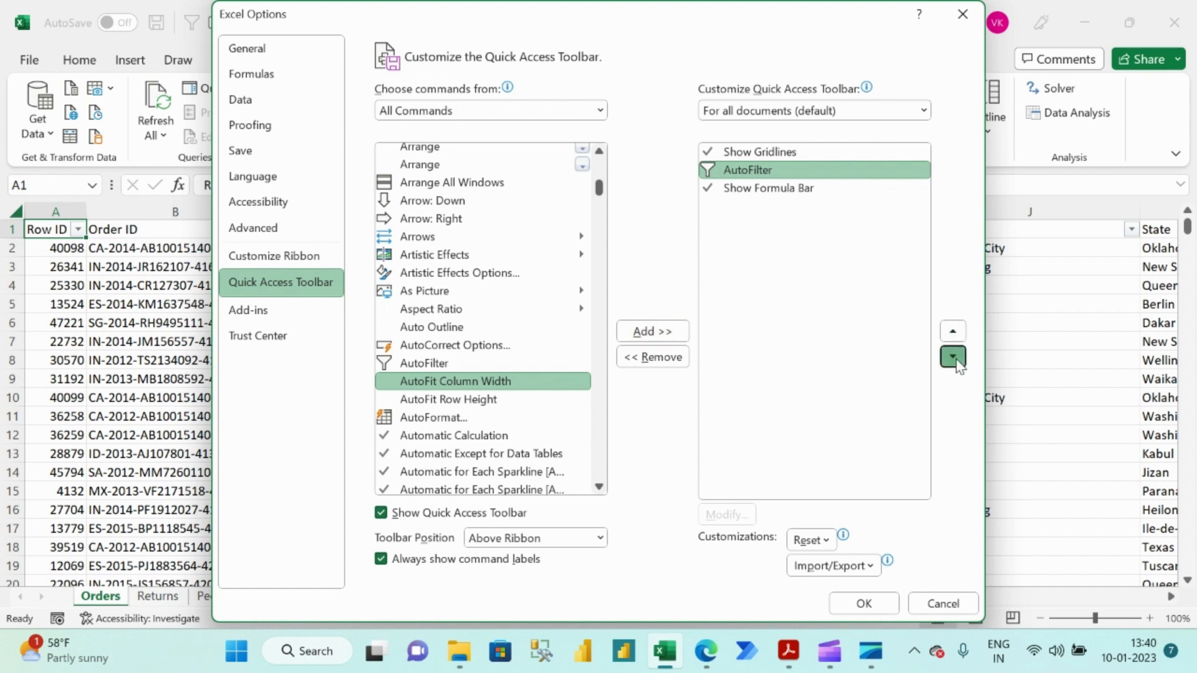
click(953, 331)
click(954, 331)
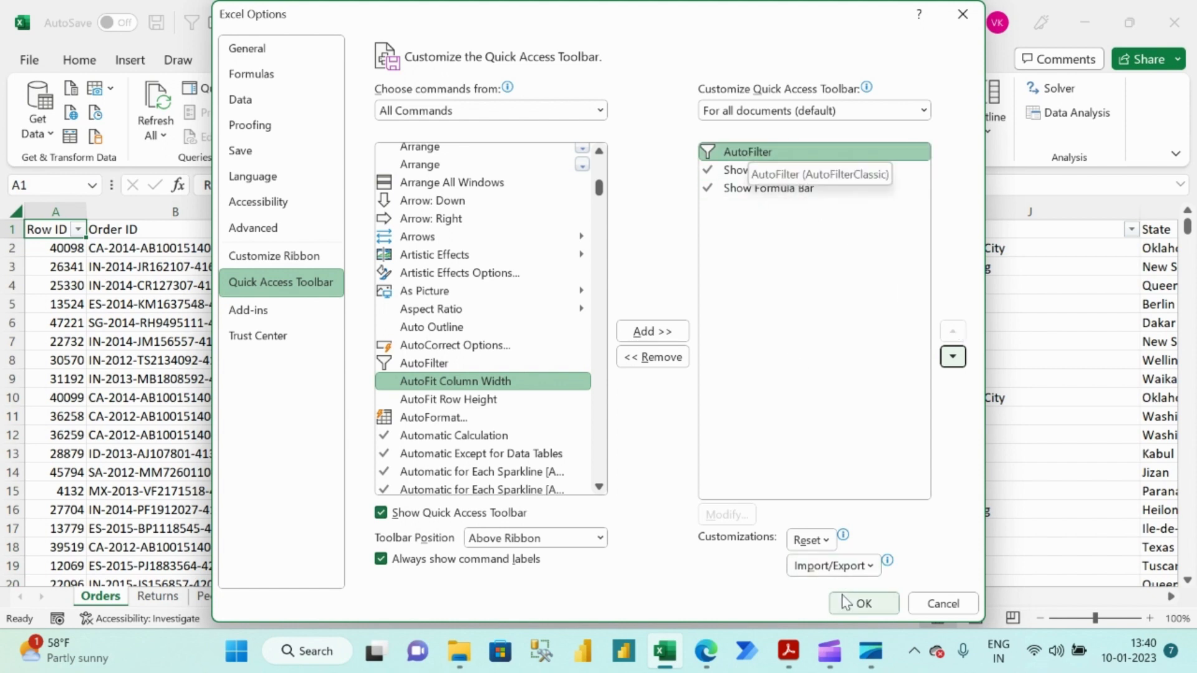
click(864, 603)
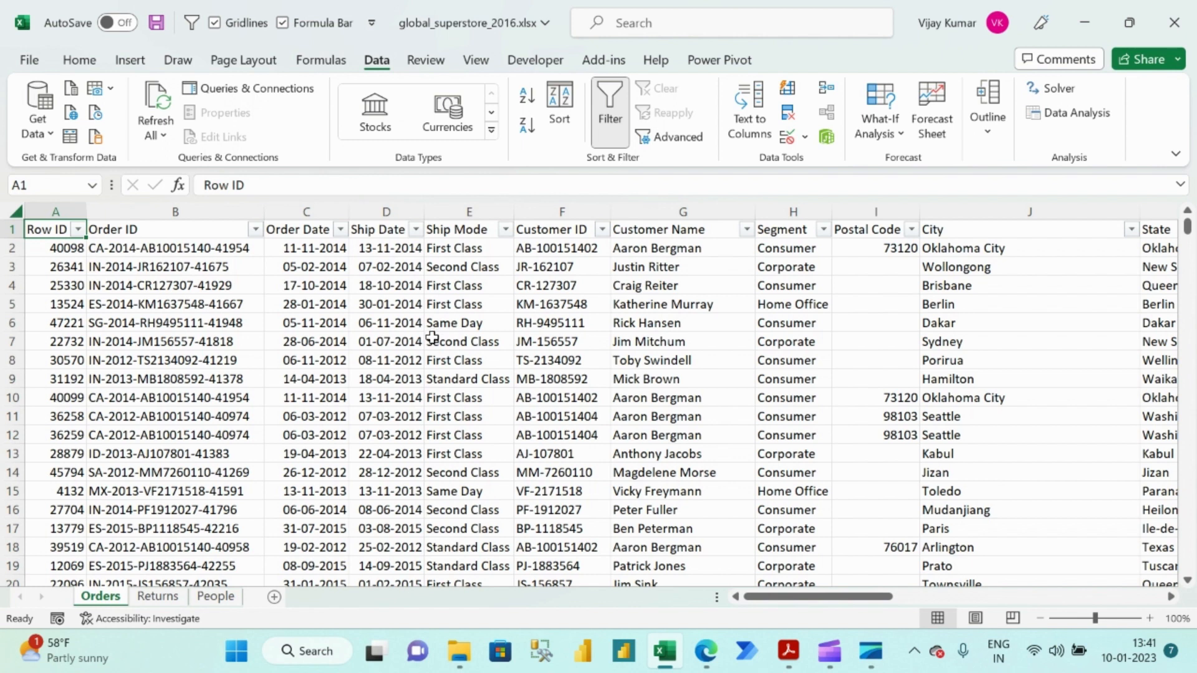
Select the Second Class value in cell E7 of the Ship Mode column.
click(470, 341)
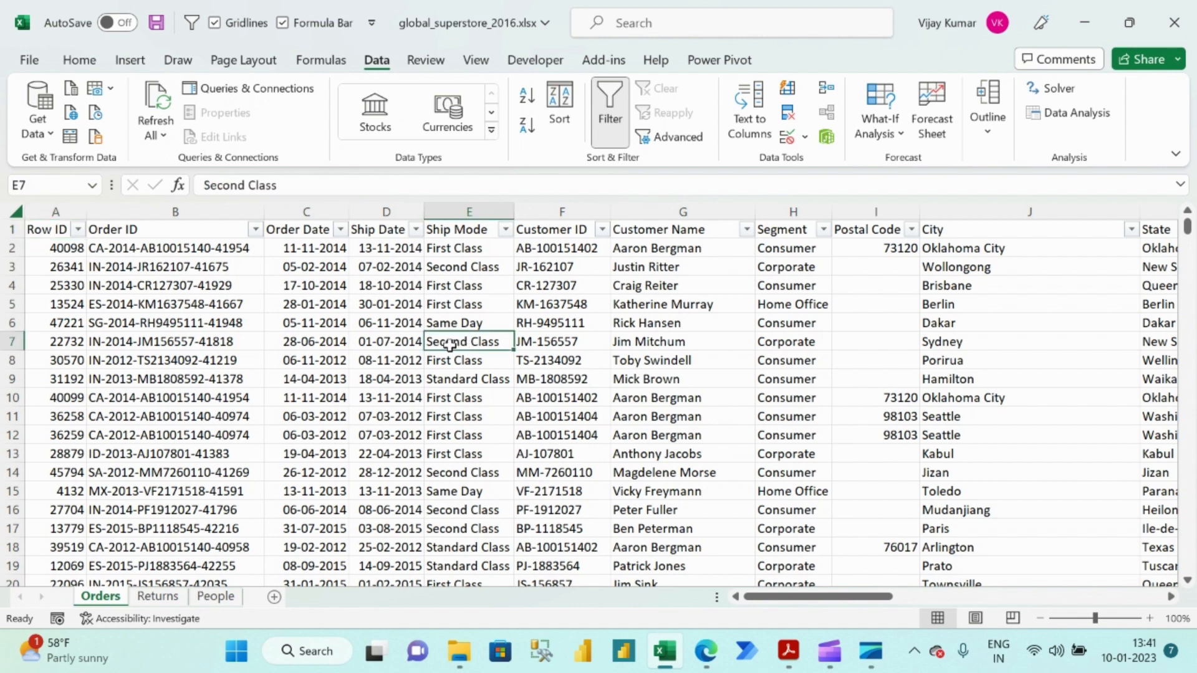